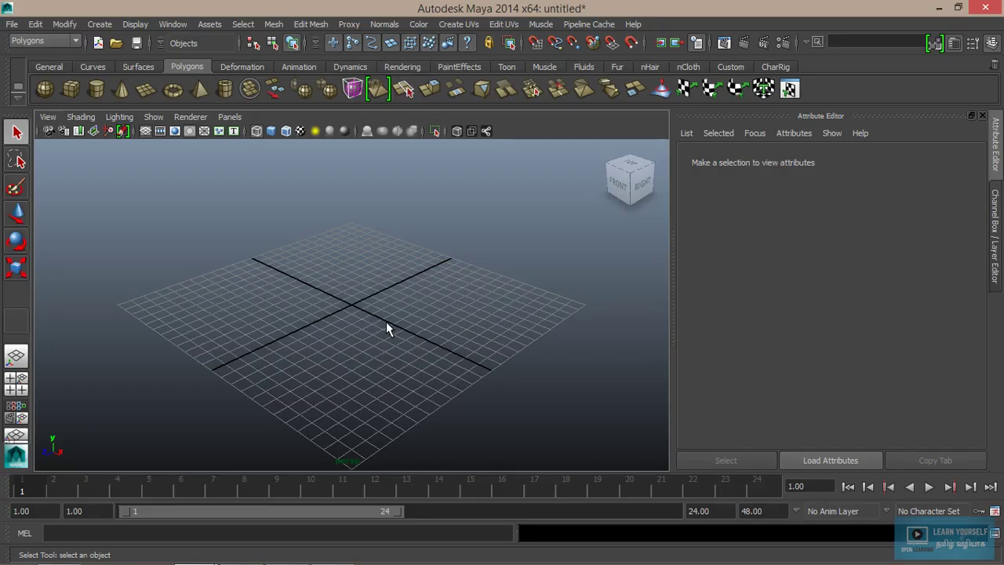
Step: Create a polygon cube at the origin, frame it and display it shaded
right_click_drag(269, 288, 341, 306, "alt")
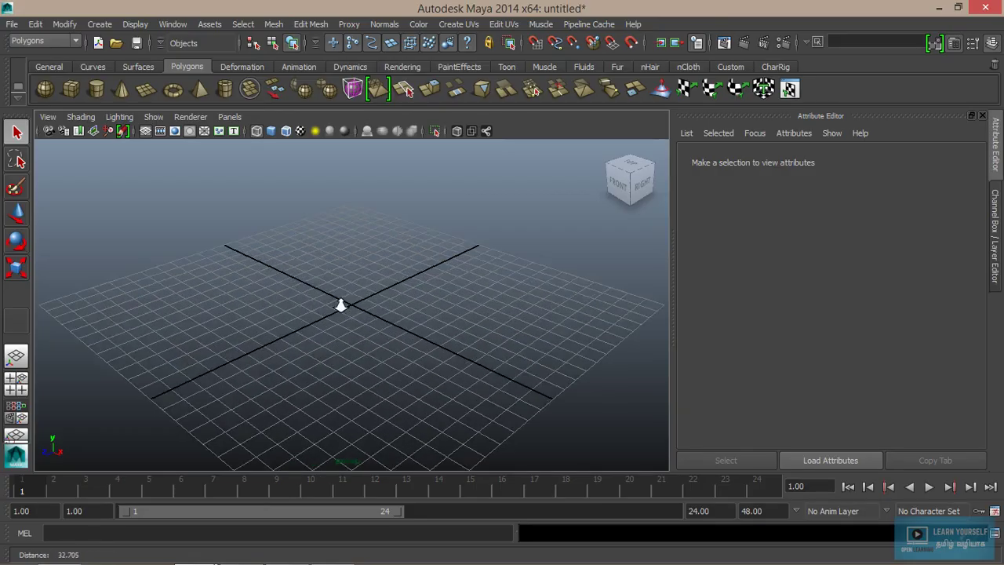
left_click_drag(284, 293, 359, 301, "alt")
mouse_move(358, 300)
right_mouse_down("alt")
mouse_move(396, 327)
mouse_move(316, 331)
mouse_move(303, 359)
mouse_move(345, 354)
right_mouse_up("alt")
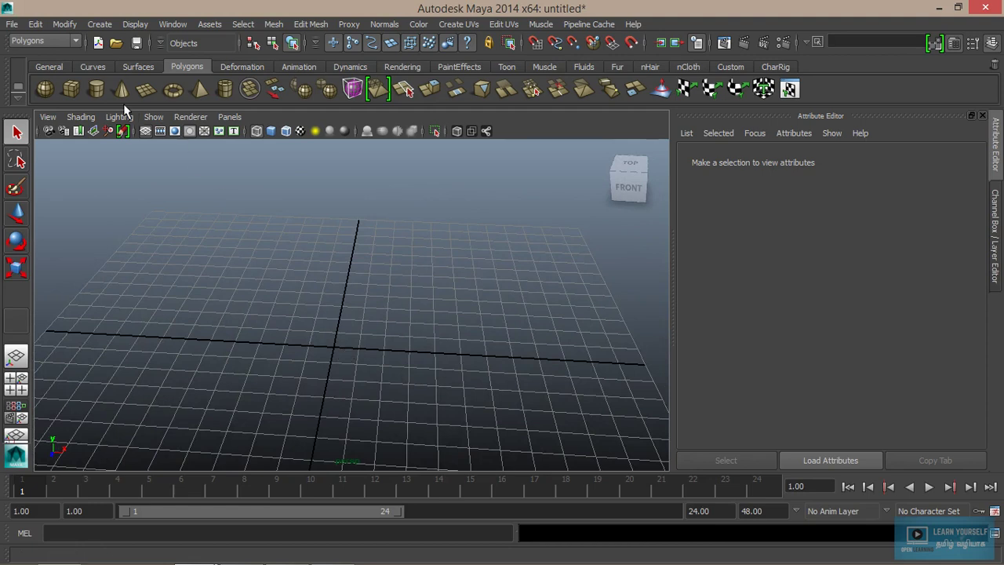
left_click(71, 89)
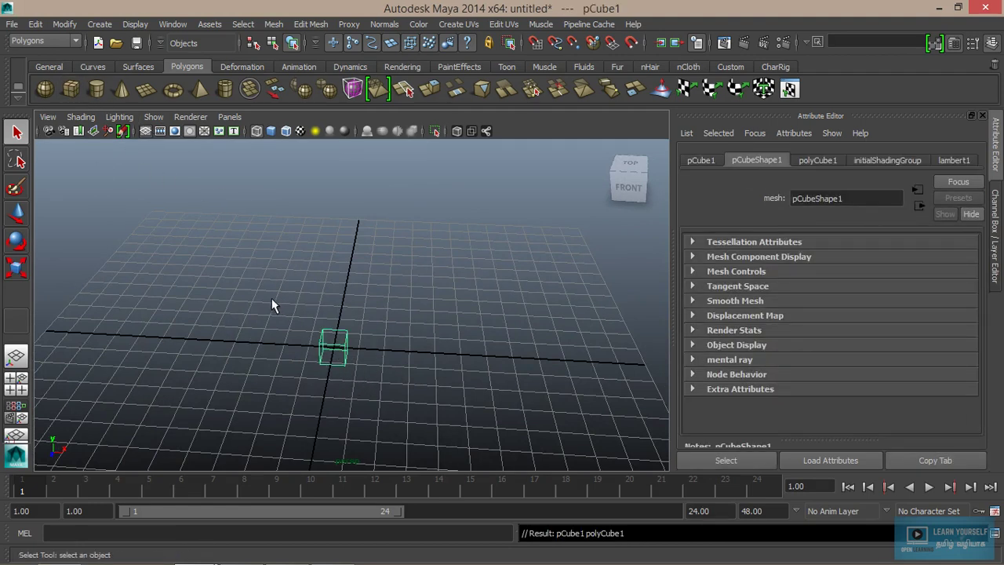
key("f")
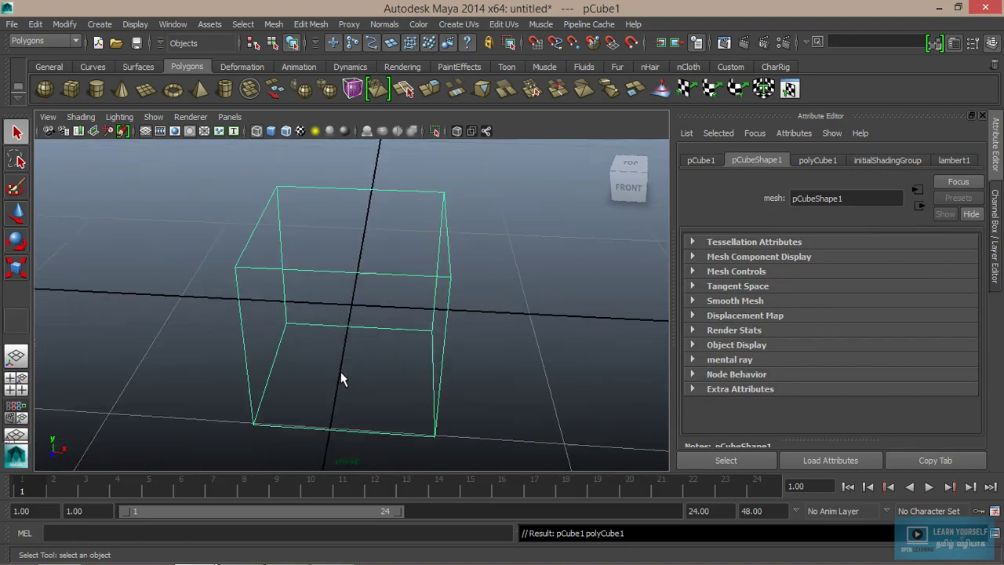
right_click_drag(434, 371, 349, 360, "alt")
key("5")
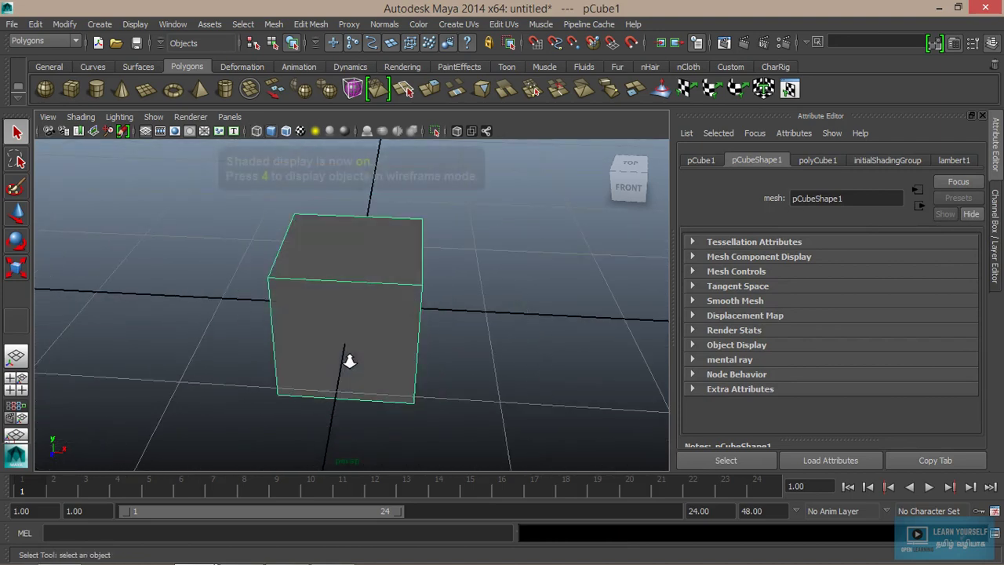
Step: Duplicate the cube and move the copy to the right along X
mouse_move(349, 361)
left_mouse_down("alt")
mouse_move(341, 344)
mouse_move(455, 363)
left_mouse_up("alt")
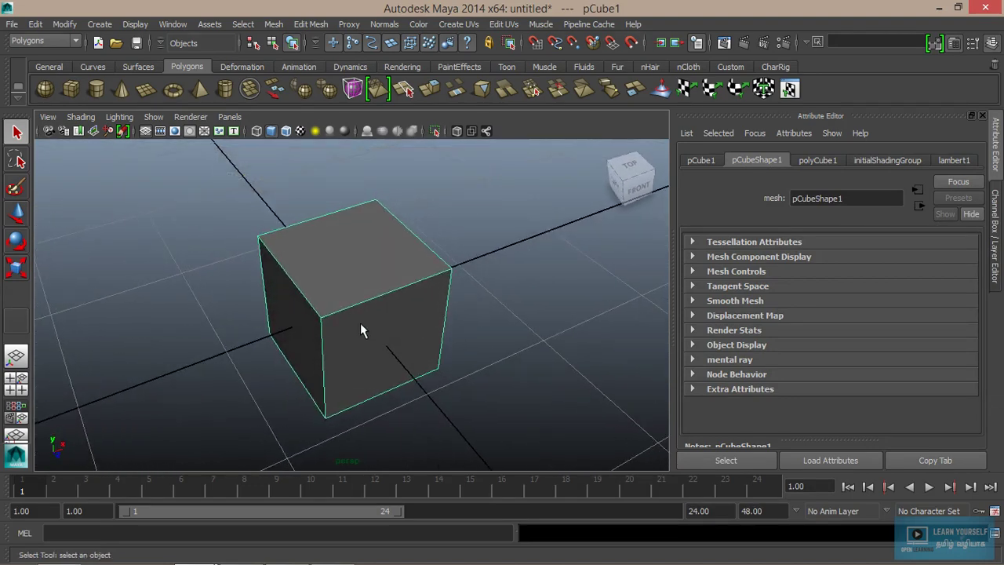
left_click_drag(411, 296, 298, 312, "alt")
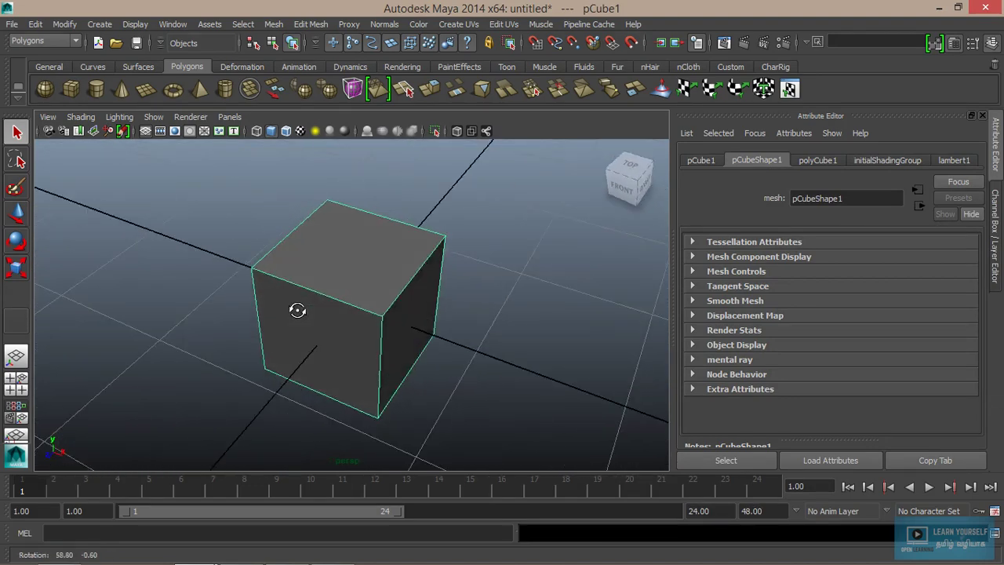
scroll(306, 312, "down", 2)
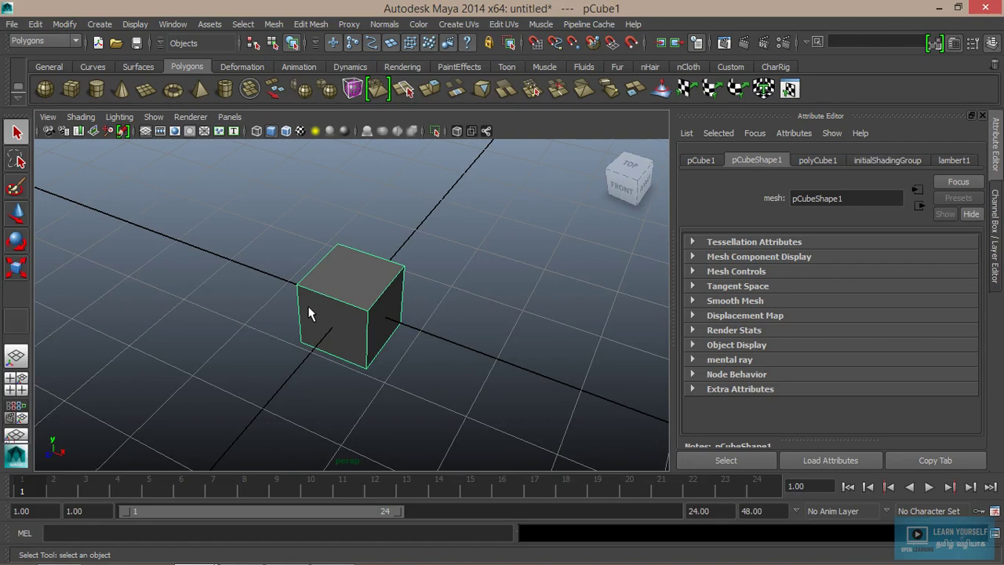
key("ctrl+d")
key("w")
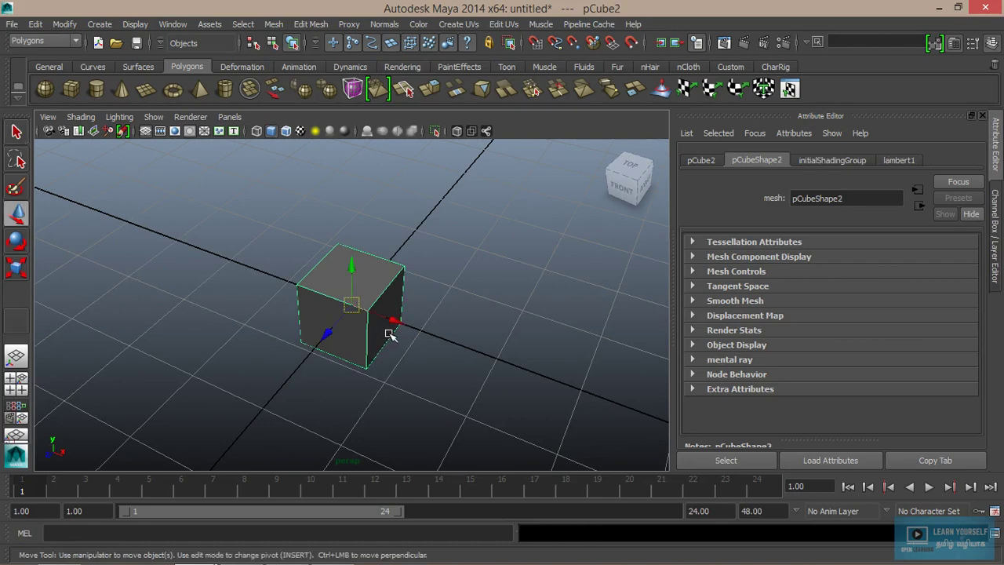
mouse_move(404, 325)
left_mouse_down()
mouse_move(565, 366)
mouse_move(395, 347)
mouse_move(392, 314)
mouse_move(381, 352)
mouse_move(433, 368)
mouse_move(327, 348)
mouse_move(213, 289)
left_mouse_up()
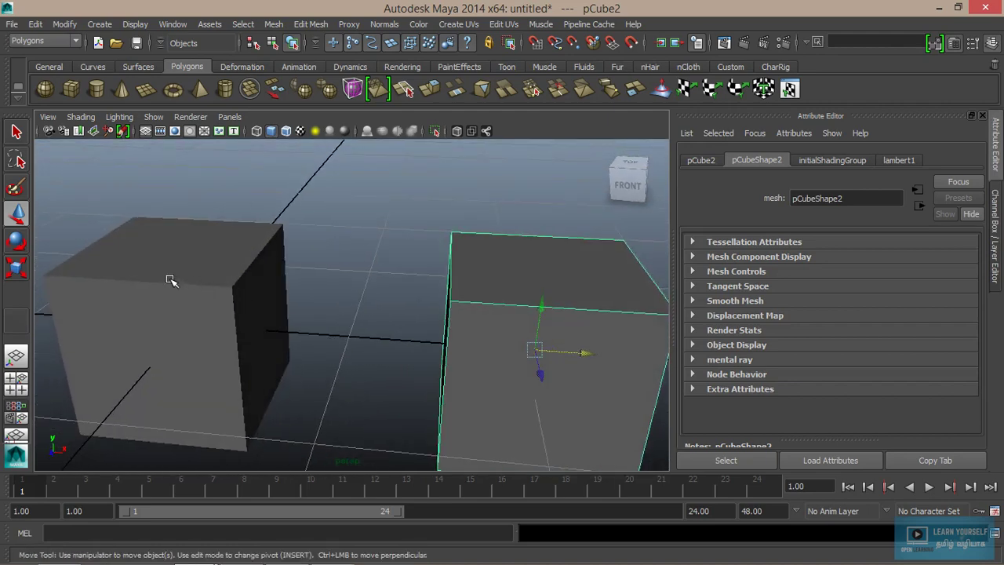
Step: Render the current frame, re-render it with mental ray, then minimise Render View
left_click(735, 45)
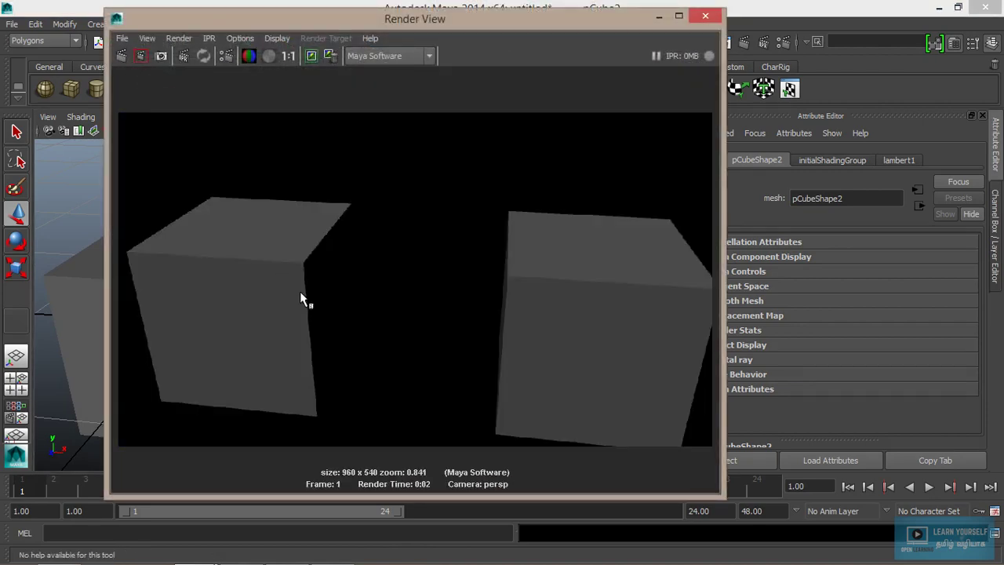
left_click(376, 57)
left_click(378, 106)
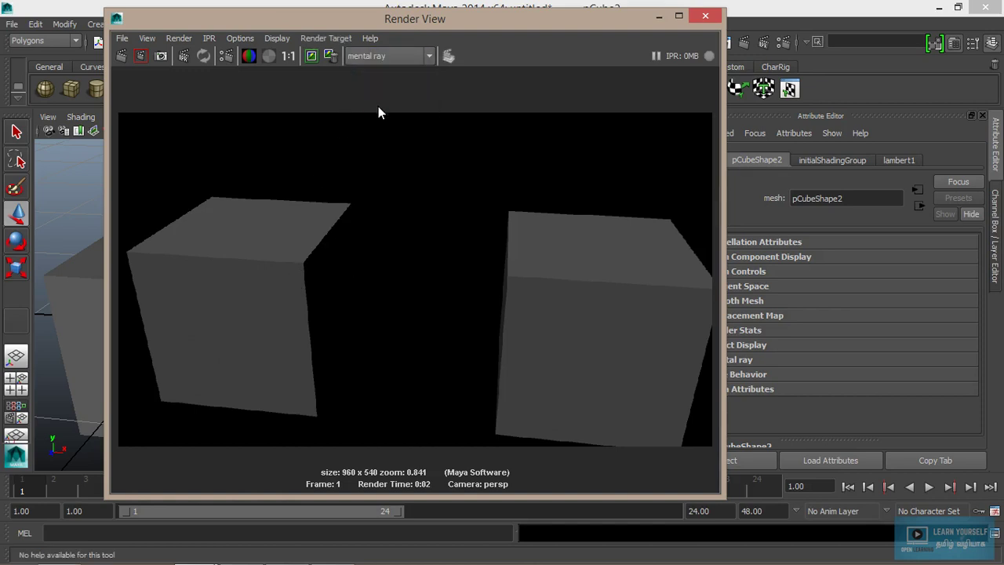
left_click(120, 57)
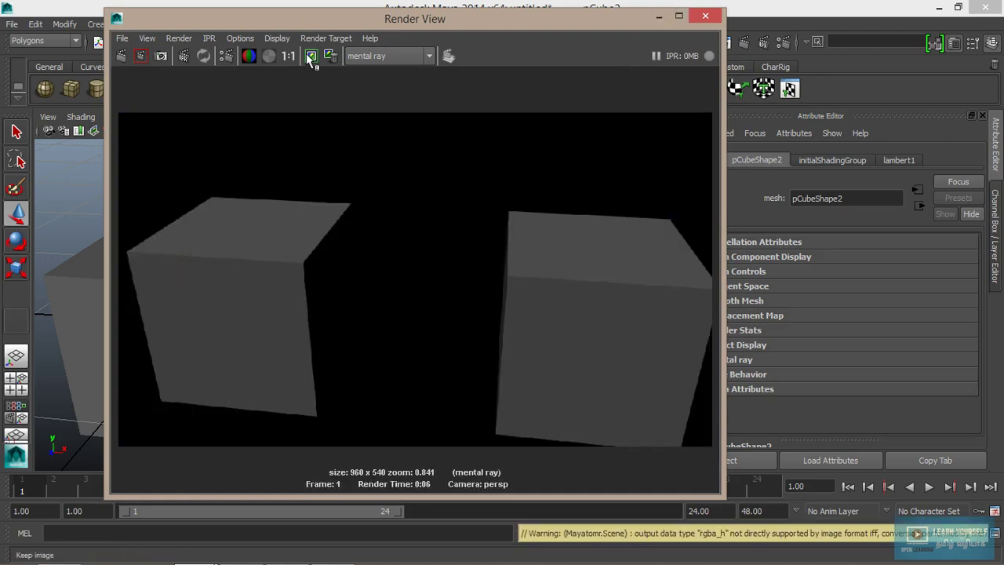
left_click(662, 16)
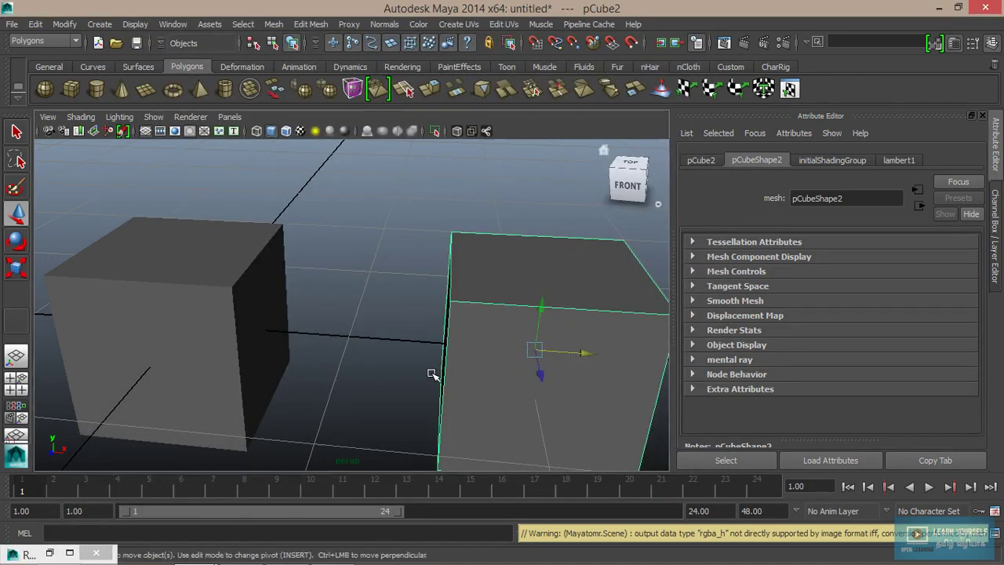
Step: Select the left cube and switch it to edge selection mode
mouse_move(307, 325)
middle_mouse_down("alt")
mouse_move(206, 328)
mouse_move(336, 350)
middle_mouse_up("alt")
mouse_move(337, 350)
left_mouse_down("alt")
mouse_move(352, 330)
mouse_move(438, 340)
left_mouse_up("alt")
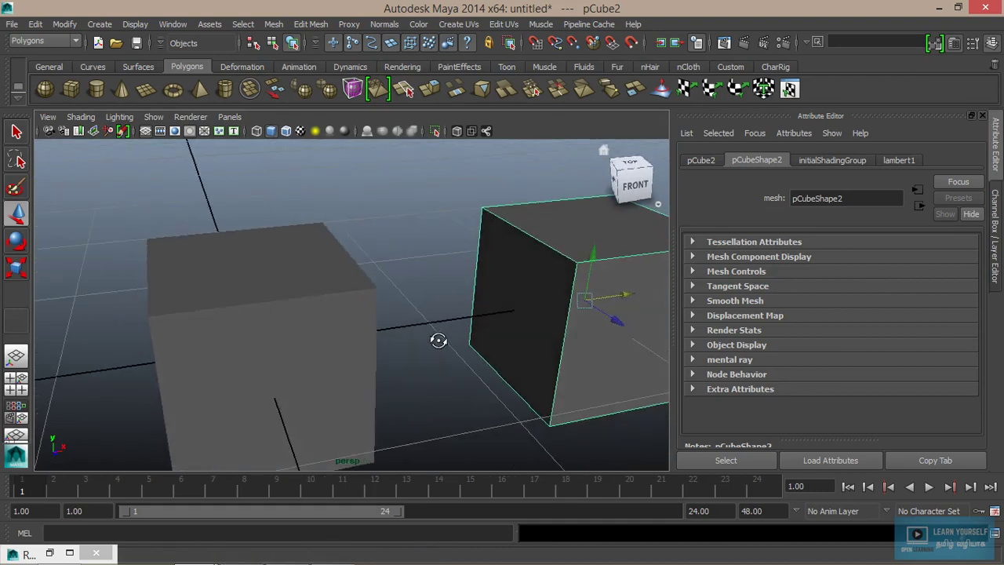
left_click(338, 293)
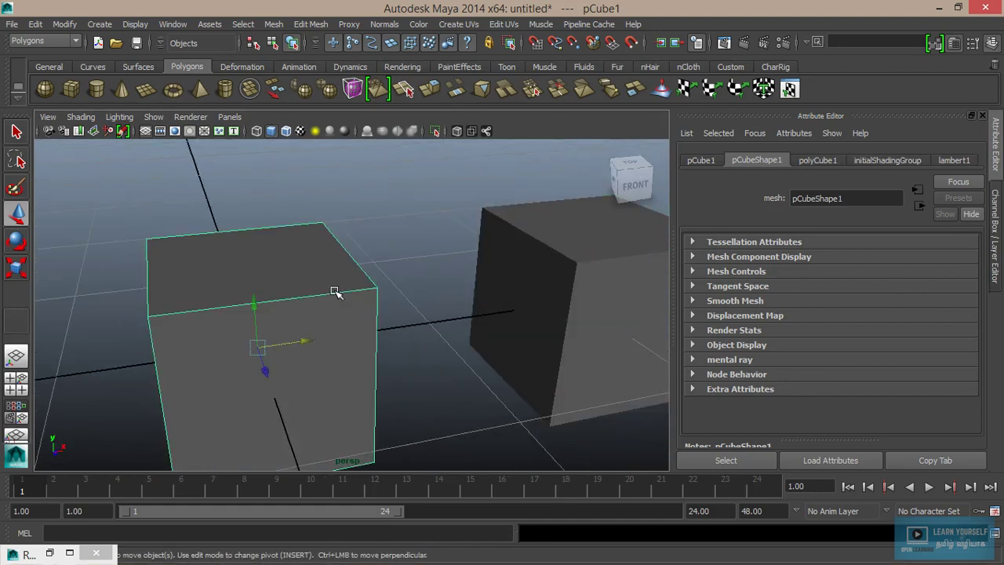
right_click(335, 290)
left_click(337, 195)
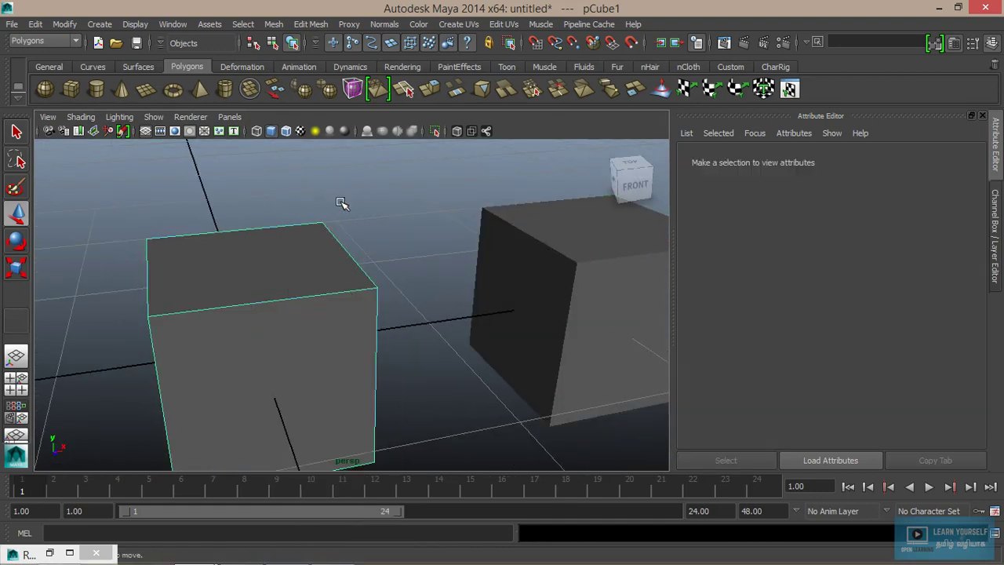
Step: Marquee-select all twelve edges of the left cube
left_click(336, 296)
mouse_move(336, 295)
left_mouse_down("alt")
mouse_move(386, 330)
mouse_move(197, 327)
left_mouse_up("alt")
mouse_move(238, 367)
left_mouse_down("alt")
mouse_move(321, 392)
mouse_move(325, 353)
mouse_move(462, 352)
mouse_move(336, 352)
left_mouse_up("alt")
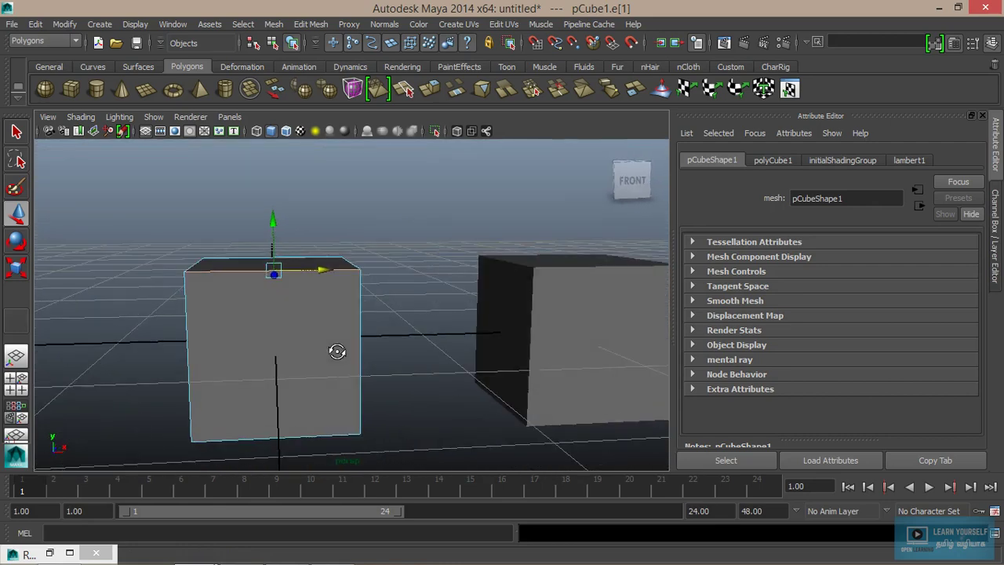
left_click_drag(134, 197, 403, 464)
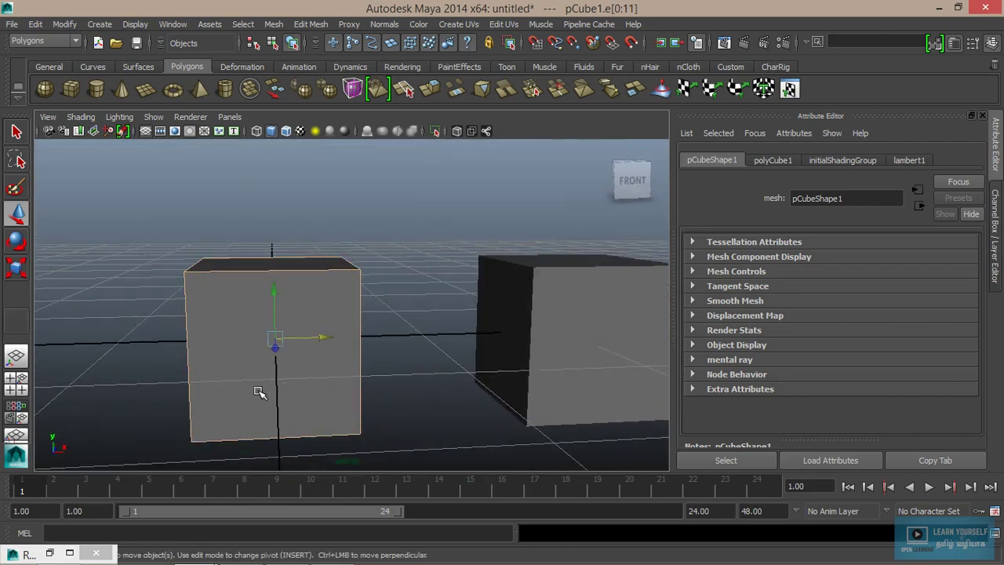
mouse_move(260, 392)
left_mouse_down("alt")
mouse_move(365, 368)
mouse_move(399, 321)
mouse_move(282, 381)
left_mouse_up("alt")
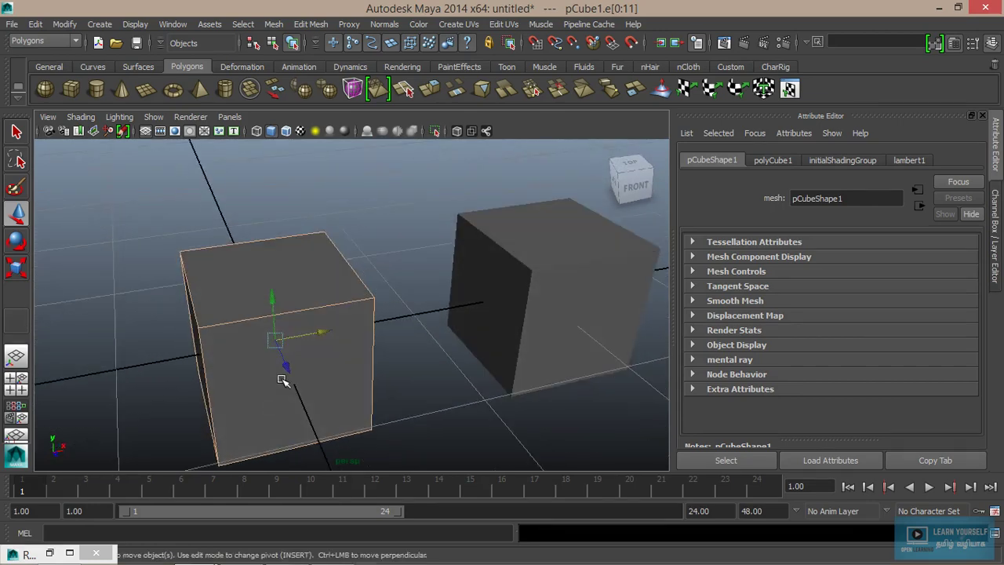
Step: Bevel the selected edges with the bevel settings reset to defaults
left_click(311, 23)
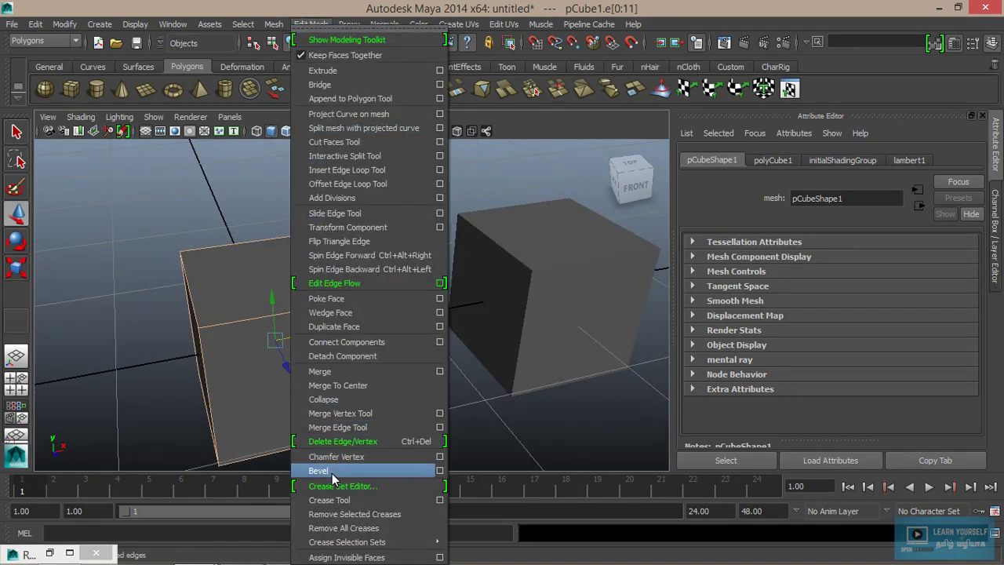
left_click(440, 470)
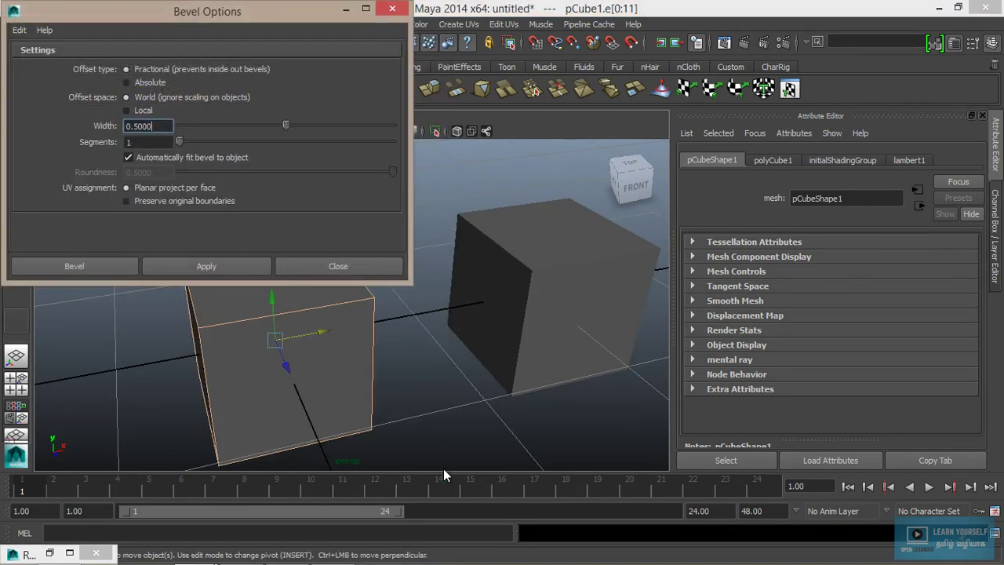
left_click(20, 33)
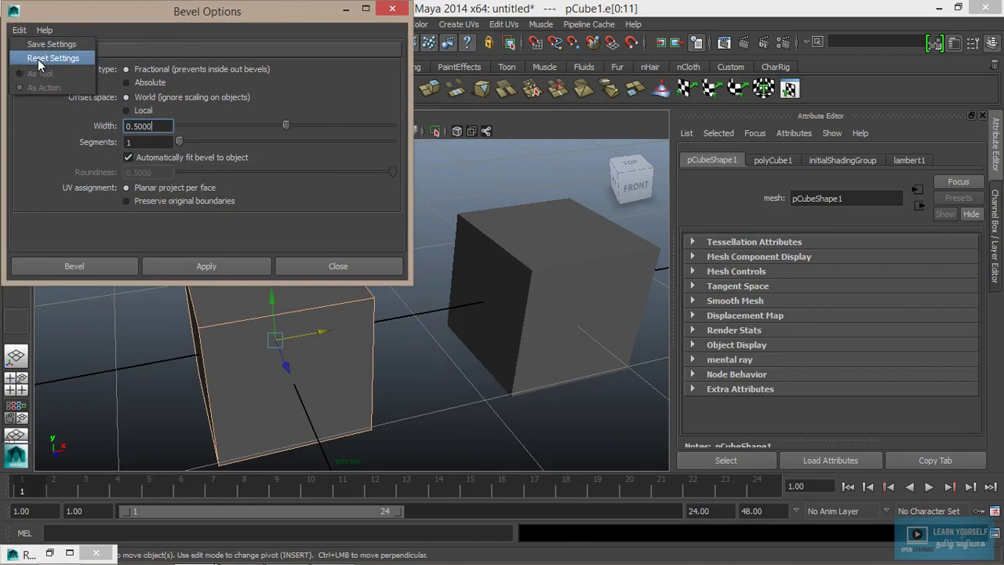
left_click(49, 60)
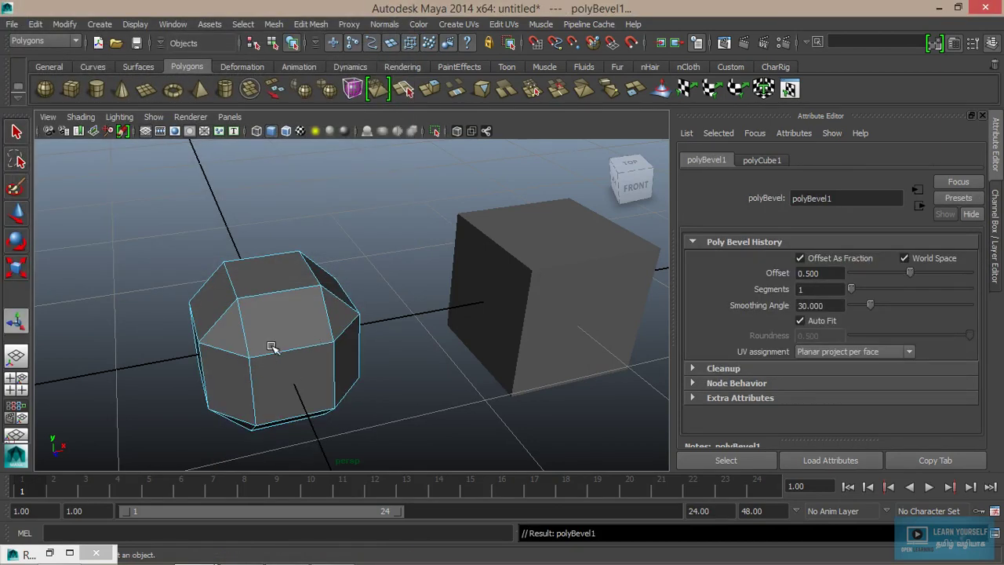
left_click_drag(247, 347, 284, 338, "alt")
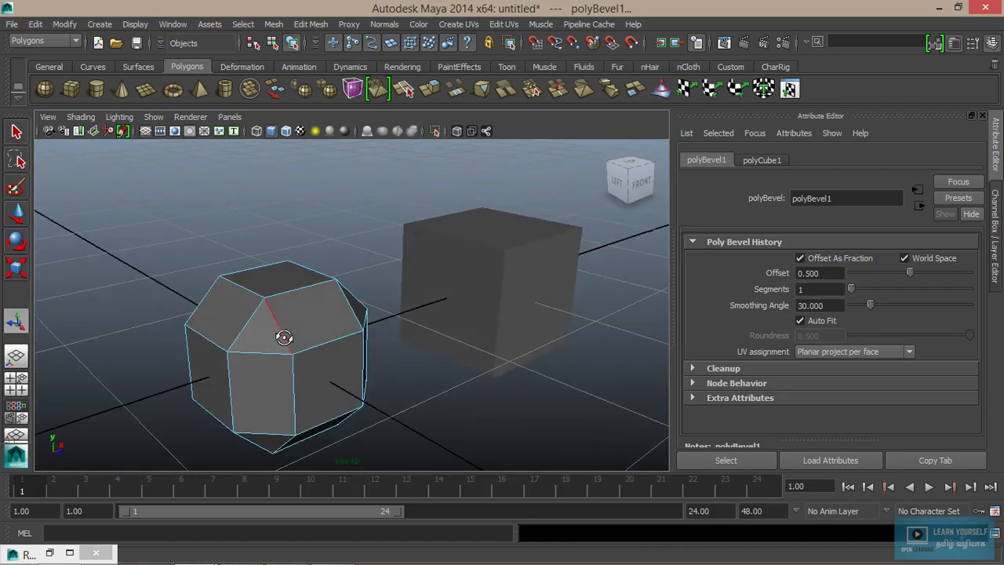
Step: Set the polyBevel1 Offset to 0.05 in the Channel Box
key("ctrl+a")
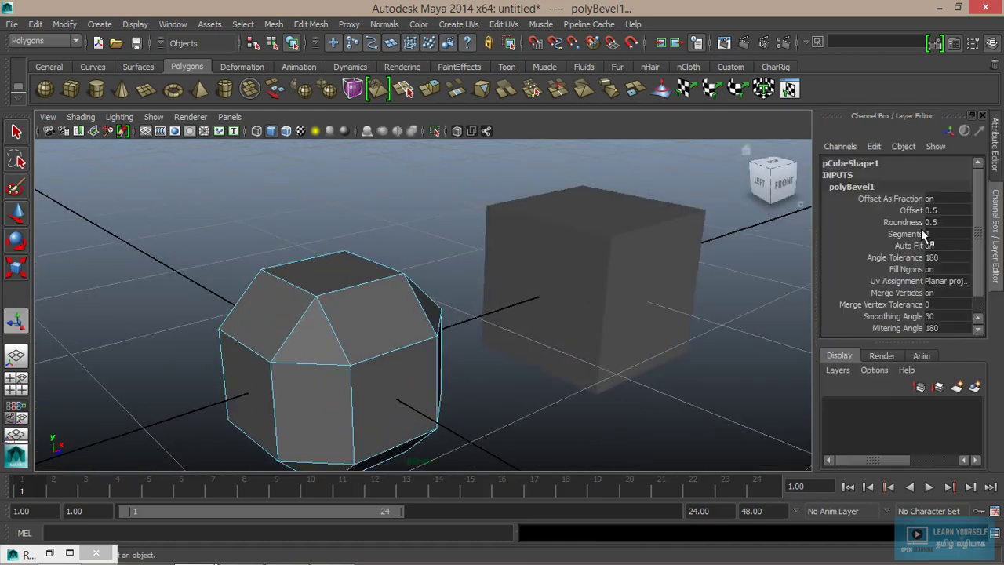
scroll(949, 217, "down", 2)
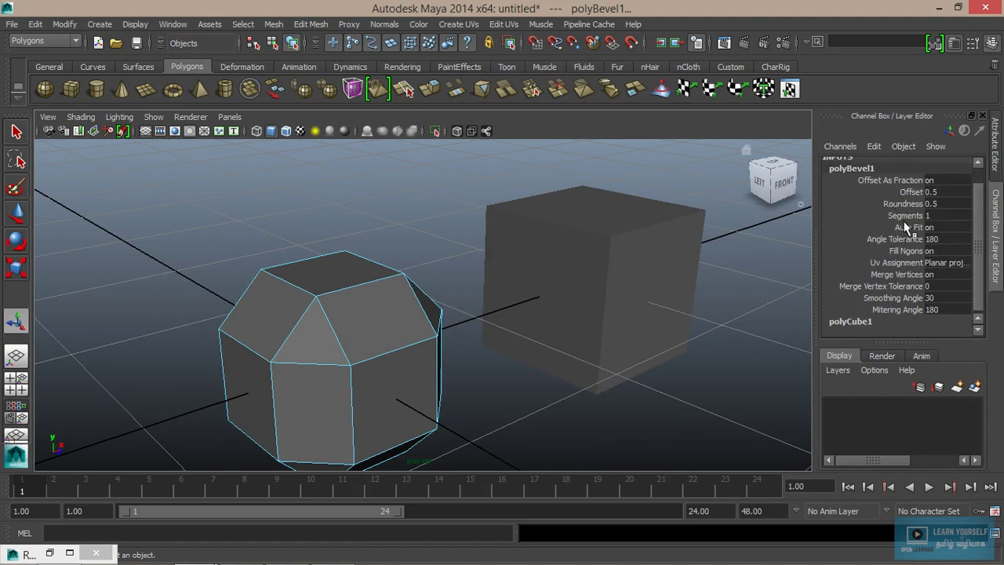
left_click(913, 192)
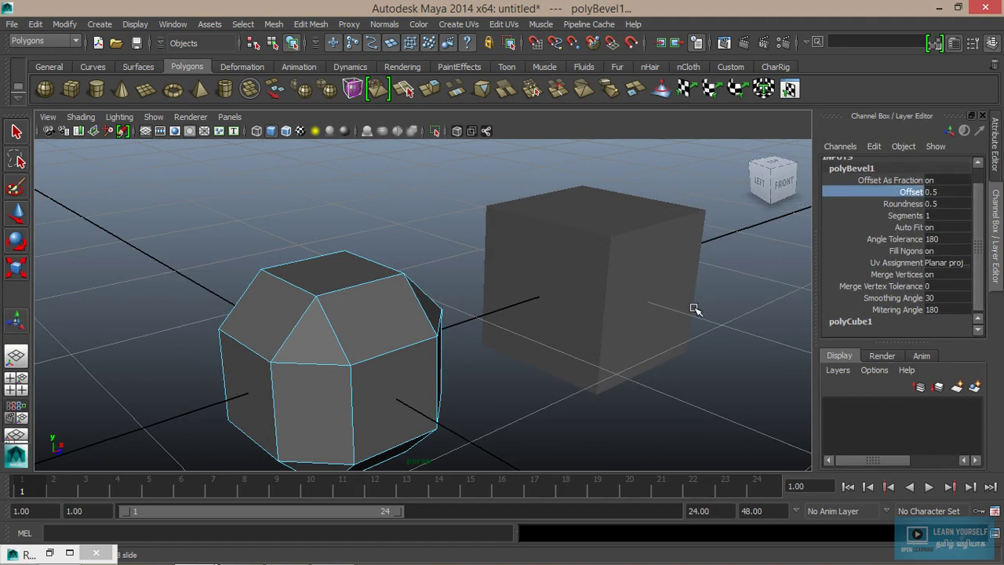
middle_click_drag(694, 309, 693, 306)
left_click(951, 192)
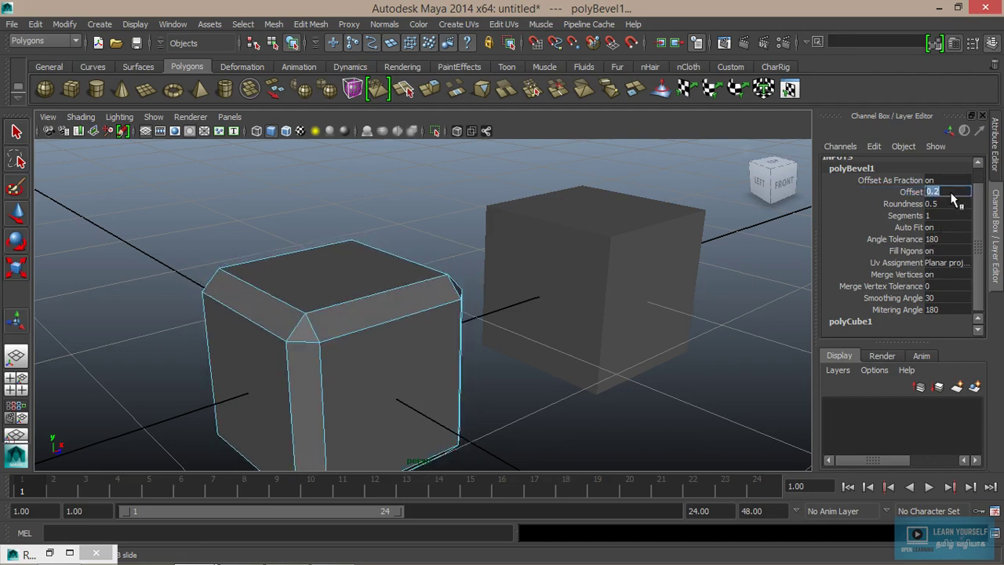
type("0.05")
key("Return")
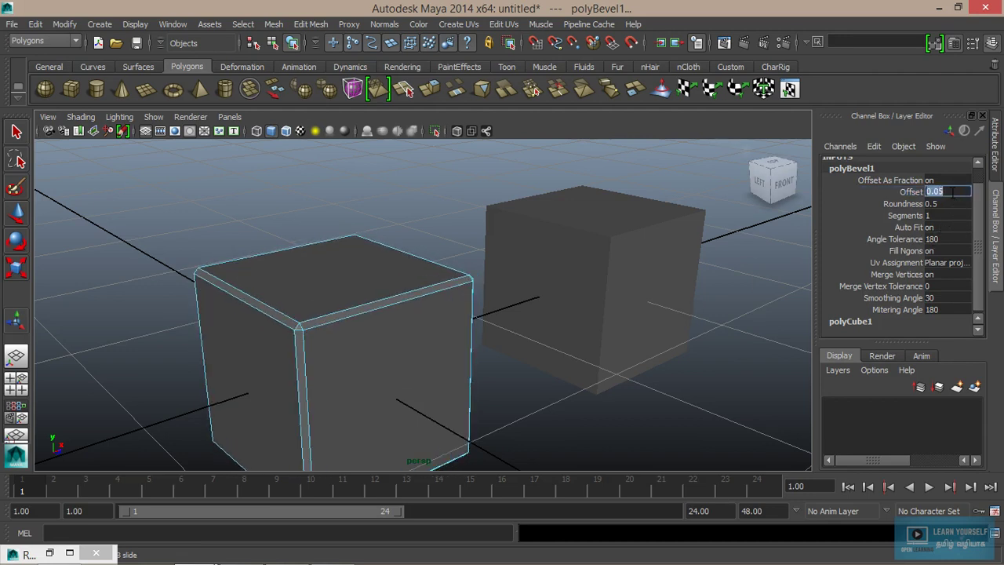
Step: Raise the bevel Segments to 5 and frame both cubes
mouse_move(447, 379)
left_mouse_down("alt")
mouse_move(381, 376)
mouse_move(381, 385)
mouse_move(422, 369)
mouse_move(444, 382)
mouse_move(357, 316)
left_mouse_up("alt")
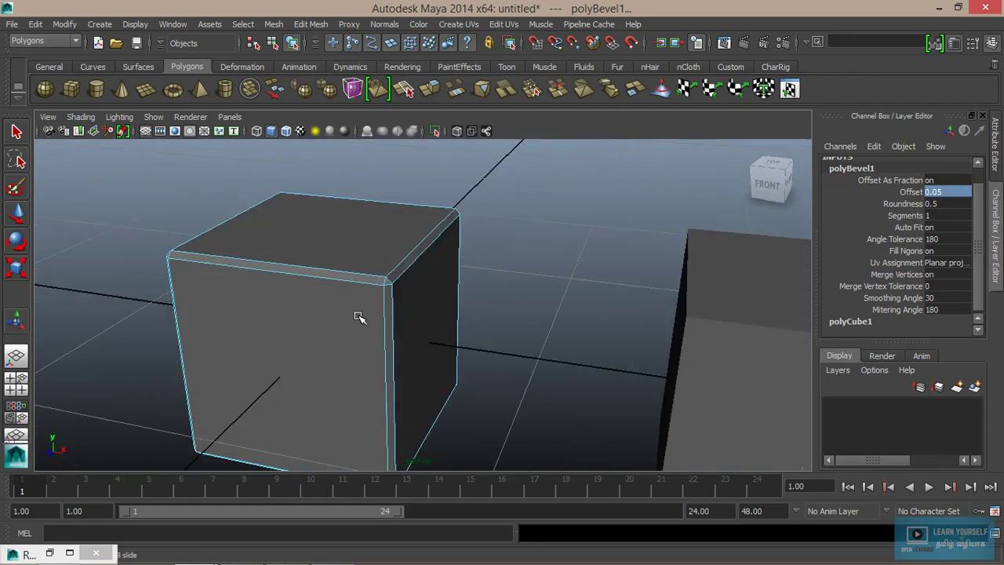
left_click(906, 216)
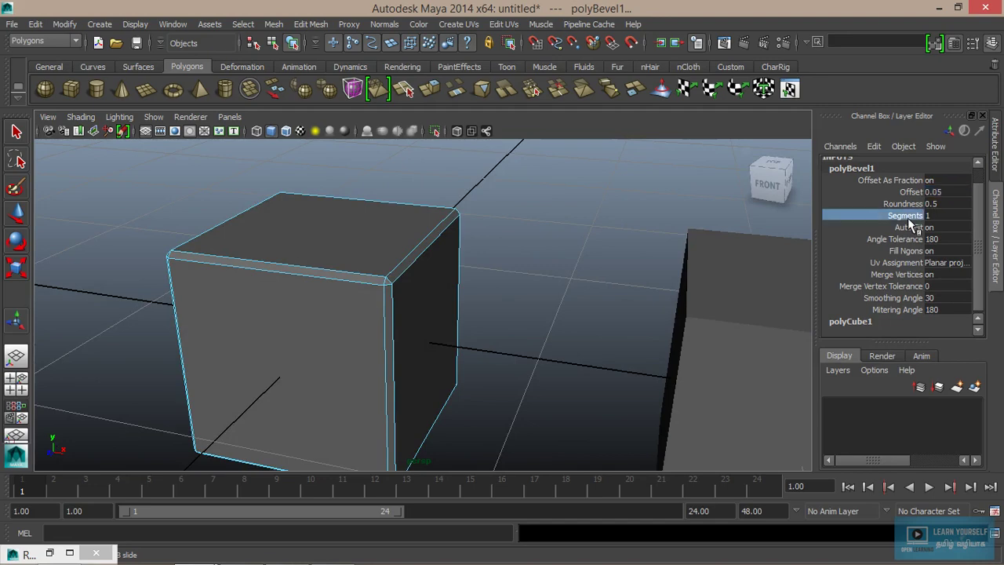
middle_click_drag(489, 336, 520, 334)
left_click_drag(507, 341, 337, 274, "alt")
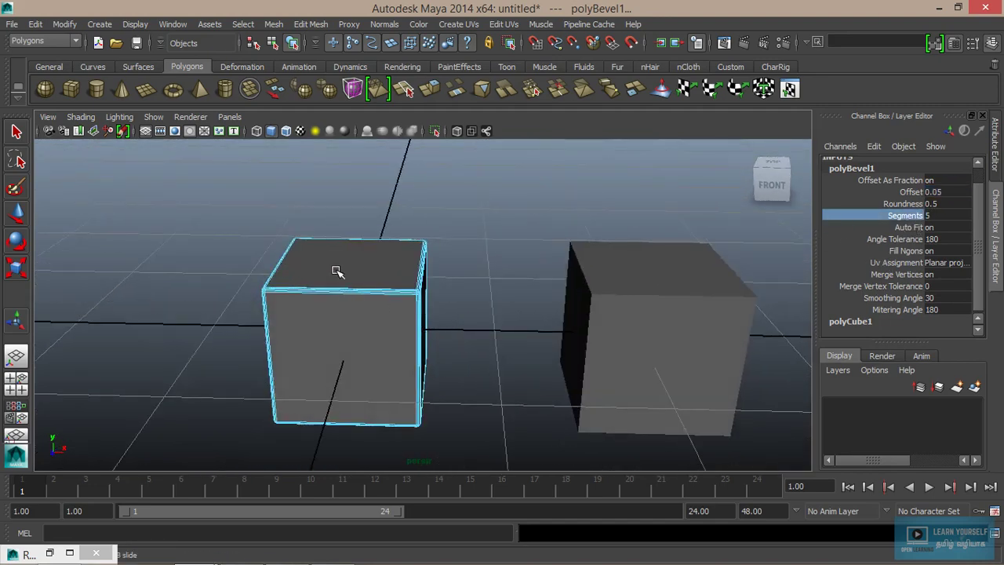
right_click_drag(338, 272, 373, 267)
Step: Deselect, orbit to a front-right view of both cubes, and render the frame
left_click(455, 333)
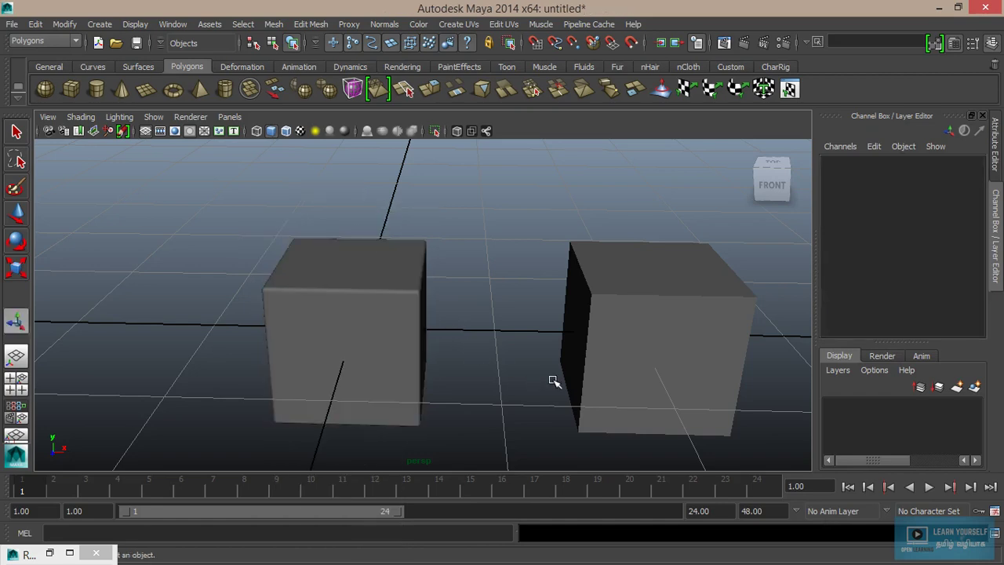
mouse_move(588, 395)
left_mouse_down("alt")
mouse_move(494, 398)
mouse_move(399, 341)
mouse_move(392, 347)
left_mouse_up("alt")
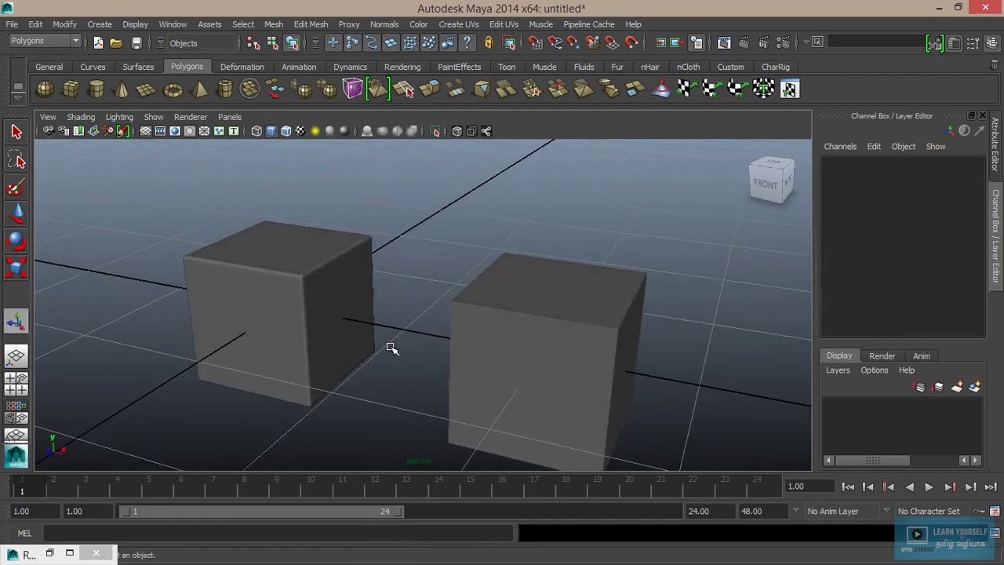
right_click_drag(388, 348, 421, 349, "alt")
left_click_drag(422, 350, 383, 338, "alt")
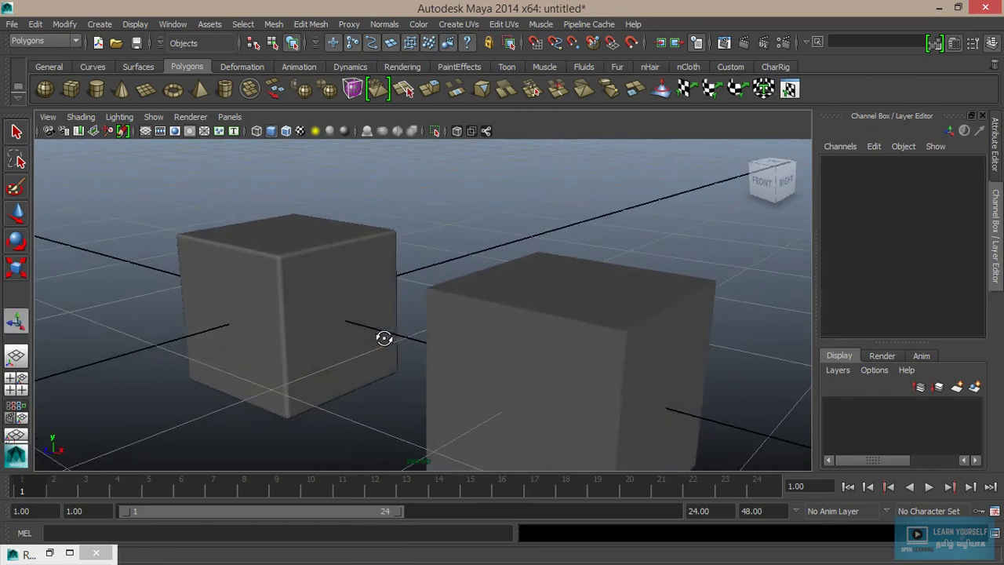
left_click(726, 42)
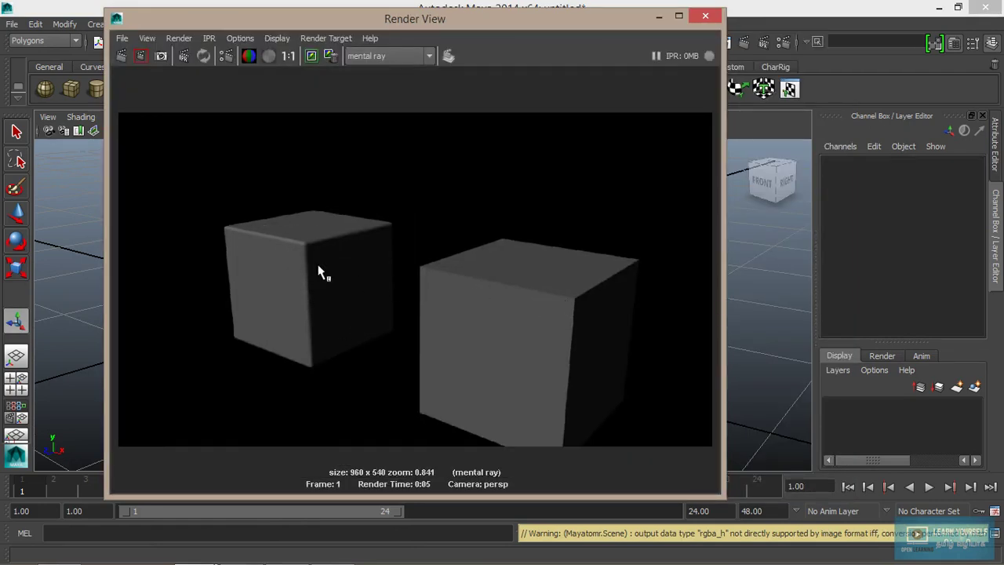
Step: Minimise Render View and orbit to a high angle showing both cubes
left_click(659, 17)
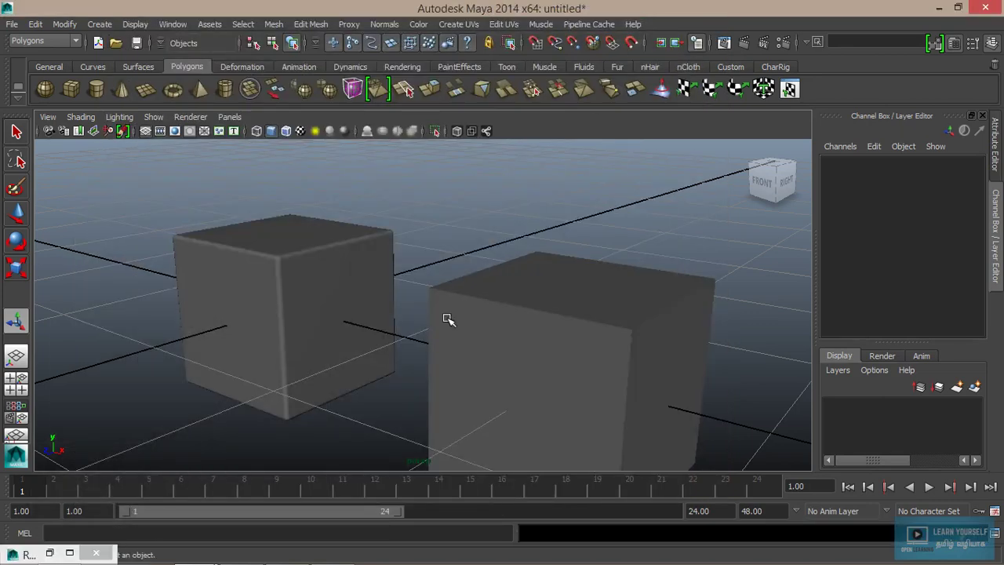
mouse_move(448, 319)
right_mouse_down("alt")
mouse_move(228, 340)
mouse_move(428, 399)
right_mouse_up("alt")
mouse_move(429, 399)
left_mouse_down("alt")
mouse_move(301, 347)
mouse_move(417, 352)
left_mouse_up("alt")
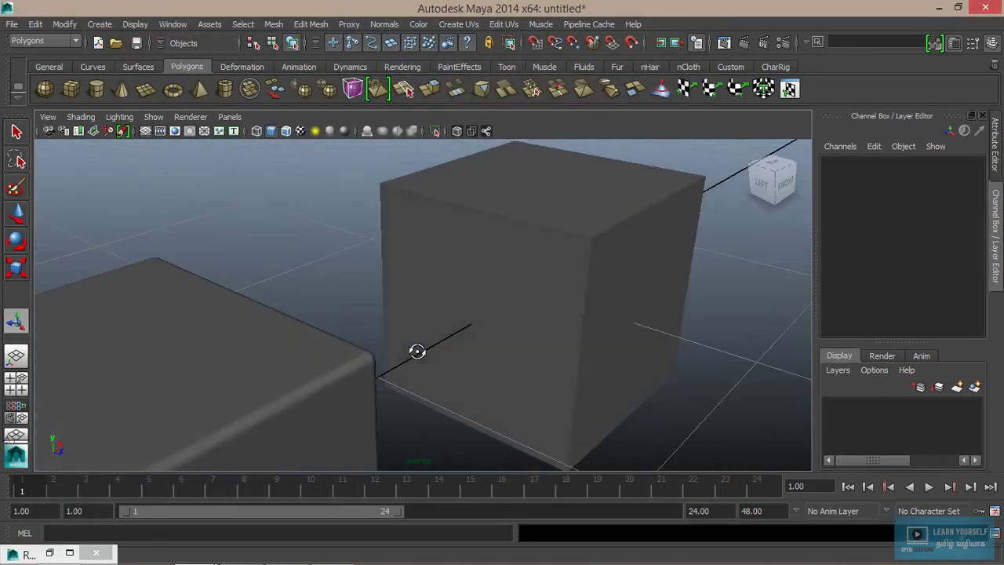
right_click_drag(417, 351, 635, 212, "alt")
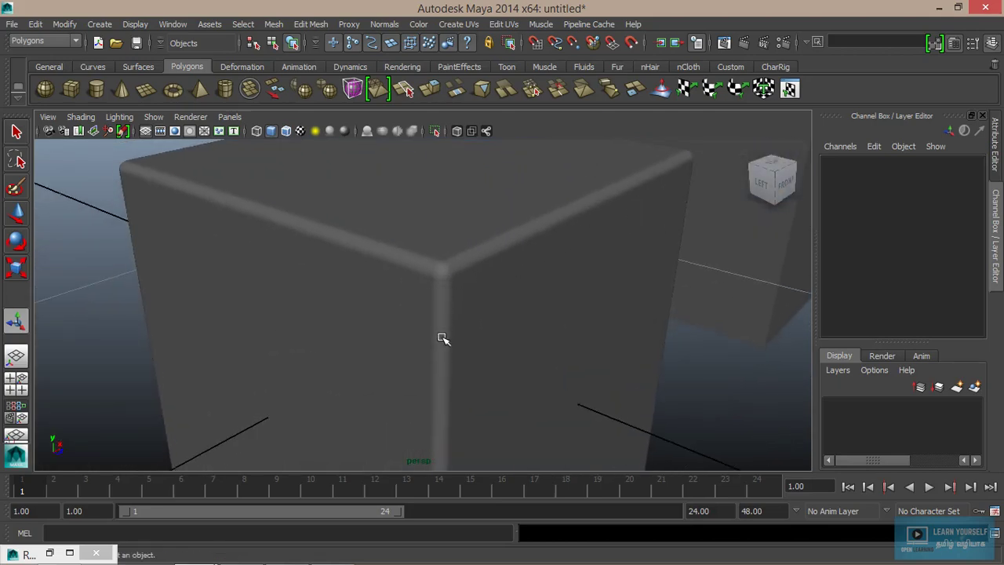
scroll(442, 351, "down", 5)
mouse_move(444, 350)
left_mouse_down("alt")
mouse_move(475, 325)
mouse_move(412, 295)
mouse_move(414, 329)
mouse_move(466, 316)
left_mouse_up("alt")
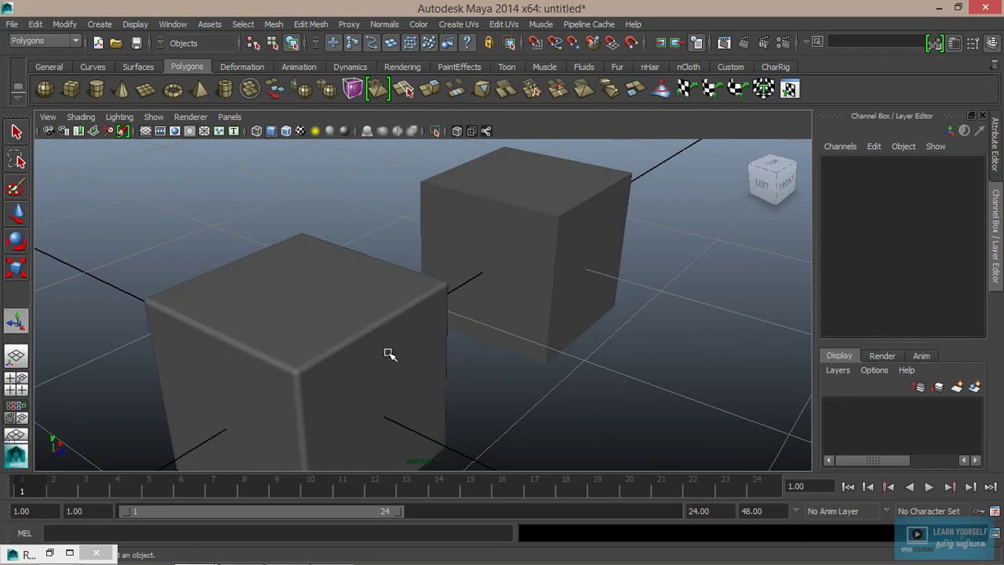
scroll(384, 346, "down", 5)
Step: Delete both cubes and create a polygon plane at the origin
mouse_move(383, 346)
left_mouse_down("alt")
mouse_move(427, 336)
mouse_move(298, 201)
mouse_move(567, 362)
left_mouse_up("alt")
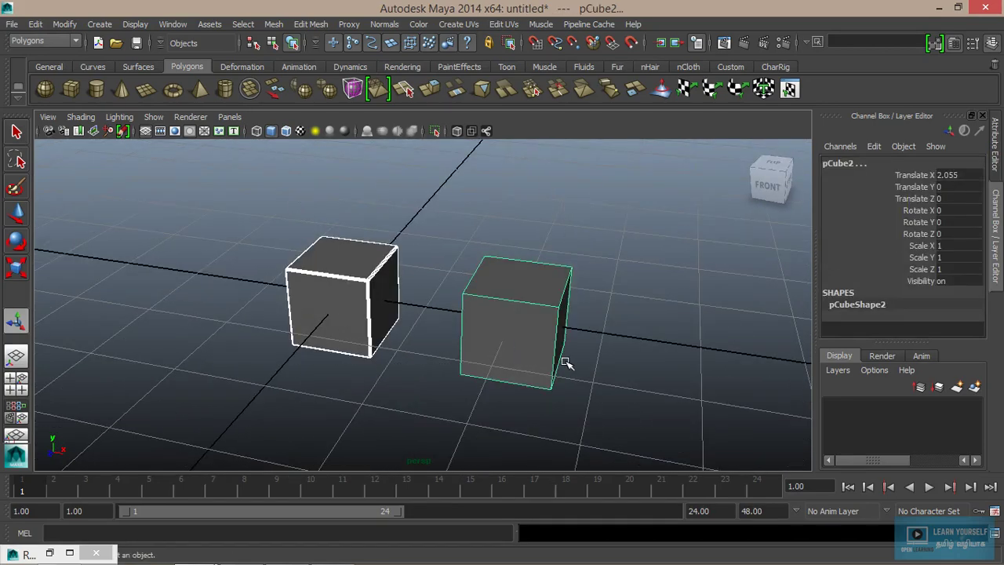
key("Delete")
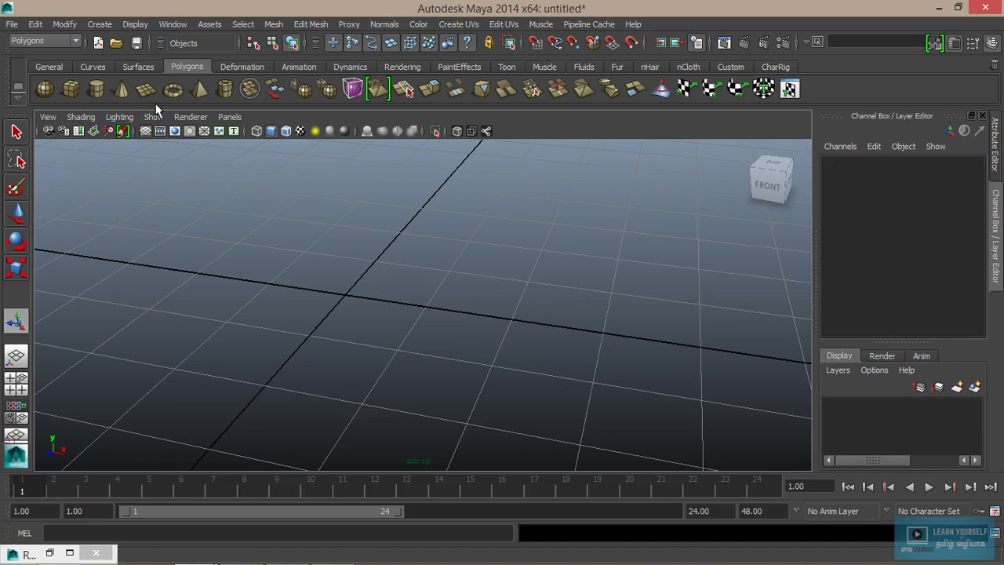
left_click(146, 89)
Step: Scale the plane uniformly to 31.556 and hide the background grid
key("r")
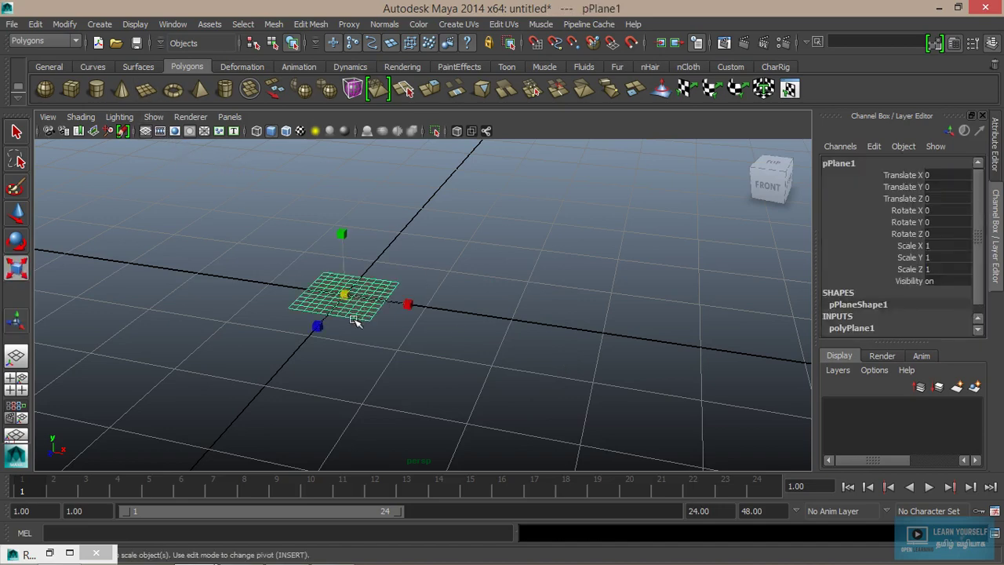
left_click_drag(353, 310, 632, 350)
scroll(404, 303, "up", 3)
scroll(358, 269, "down", 3)
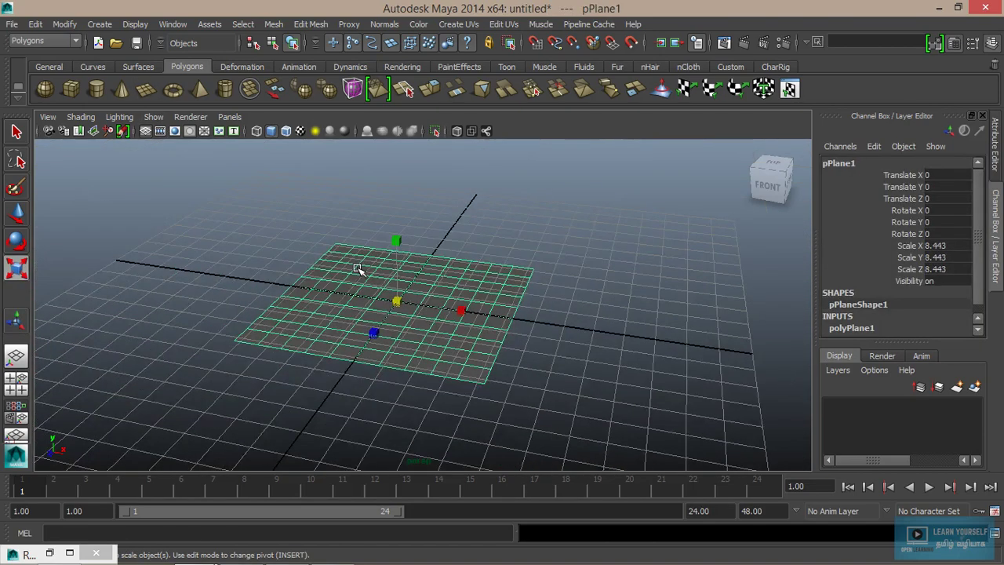
left_click_drag(358, 270, 430, 369, "alt")
mouse_move(397, 307)
left_mouse_down()
mouse_move(414, 322)
mouse_move(352, 337)
mouse_move(437, 341)
left_mouse_up()
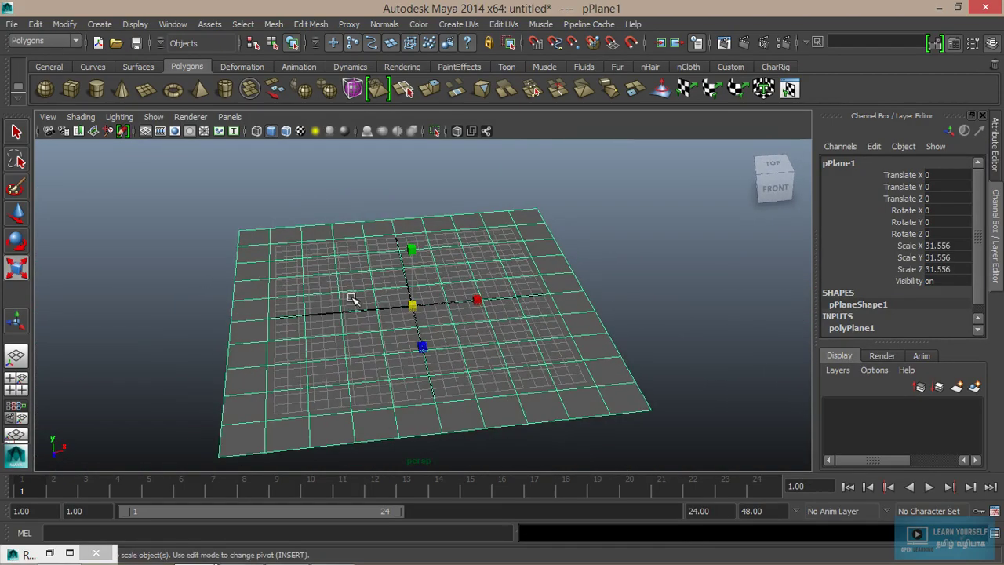
right_click_drag(355, 300, 433, 335, "alt")
left_click_drag(434, 335, 358, 296, "alt")
right_click_drag(359, 296, 343, 291, "alt")
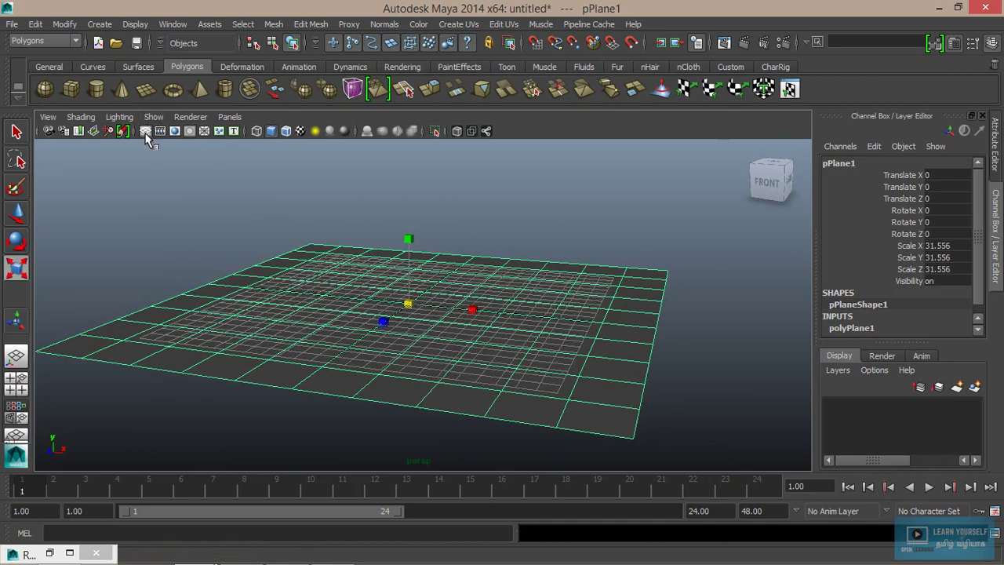
left_click(145, 133)
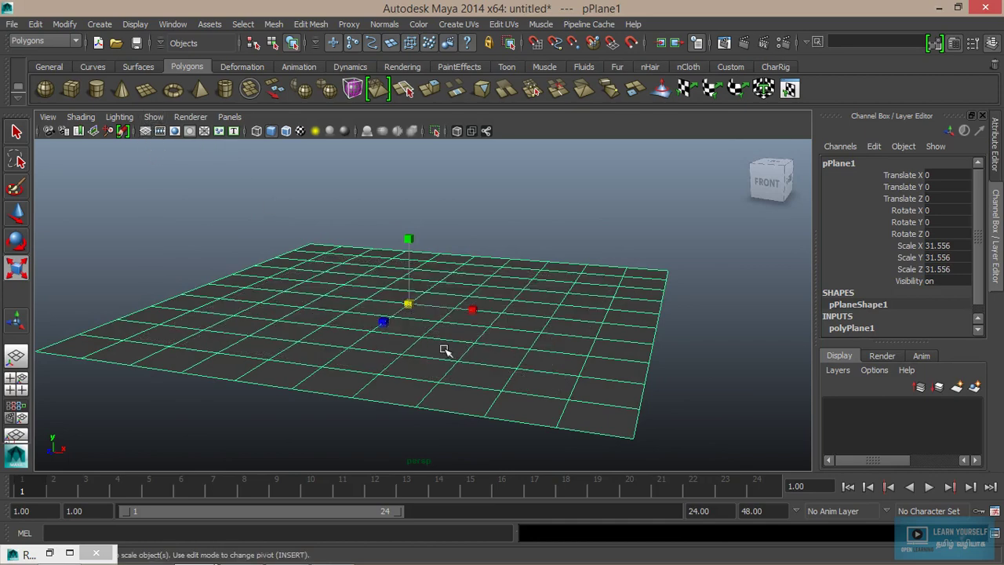
Step: Raise polyPlane1 Subdivisions Width and Height from 10 to 43
left_click_drag(976, 210, 979, 265)
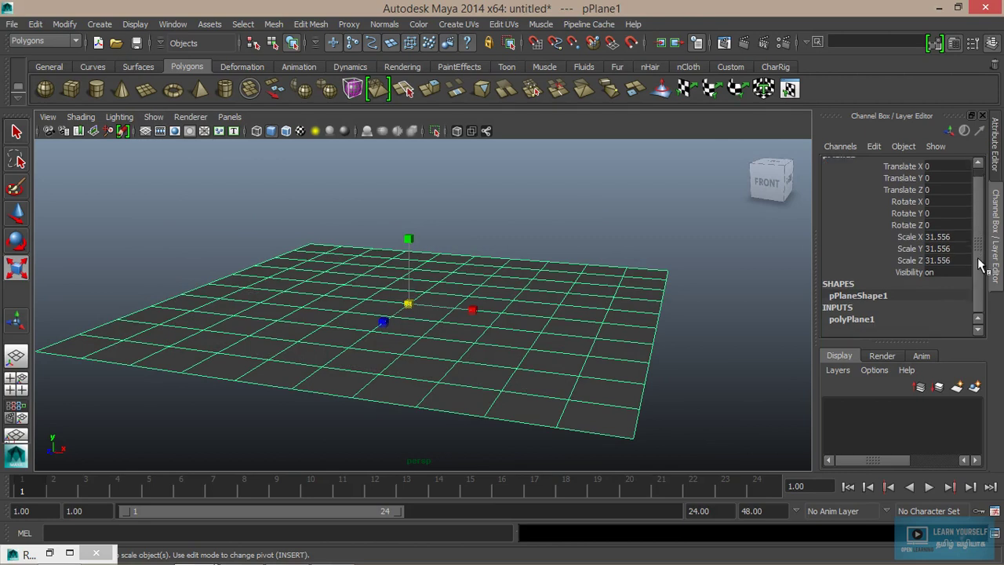
left_click(863, 319)
left_click_drag(979, 214, 978, 280)
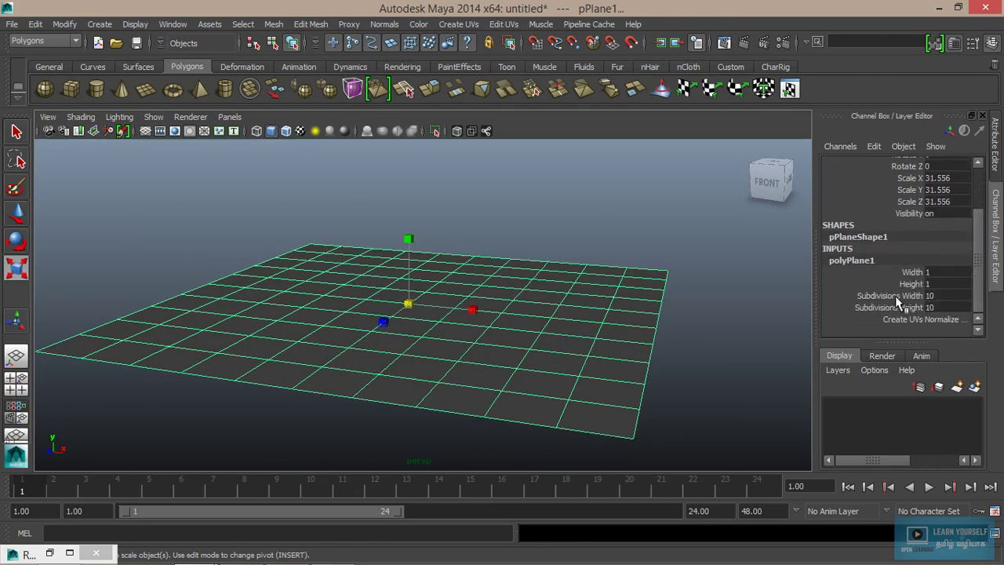
left_click_drag(897, 301, 900, 314)
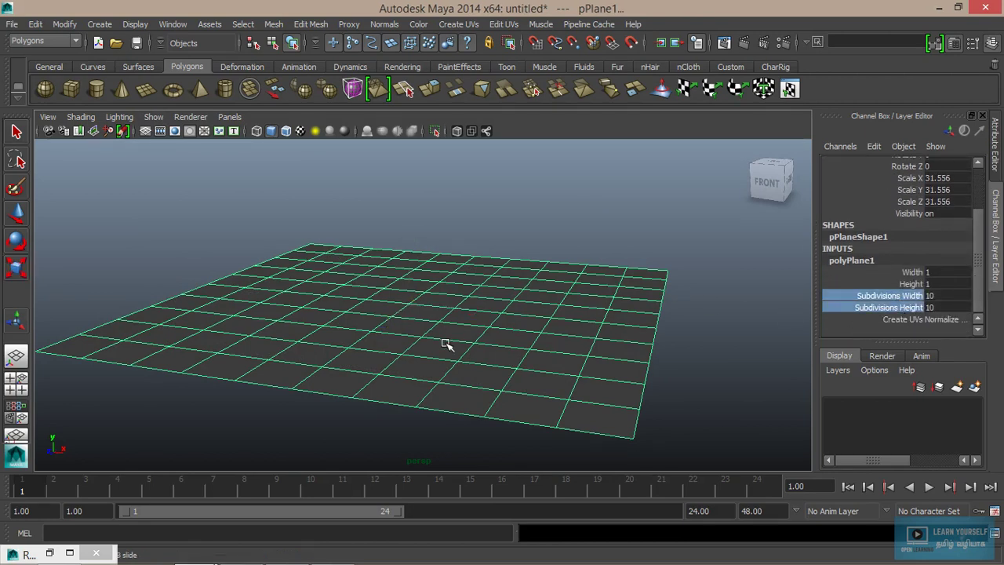
middle_click_drag(446, 346, 680, 349)
mouse_move(494, 318)
left_mouse_down("alt")
mouse_move(554, 341)
mouse_move(493, 342)
mouse_move(491, 331)
left_mouse_up("alt")
Step: Switch the plane to vertex mode and marquee-select all its vertices
right_click(414, 251)
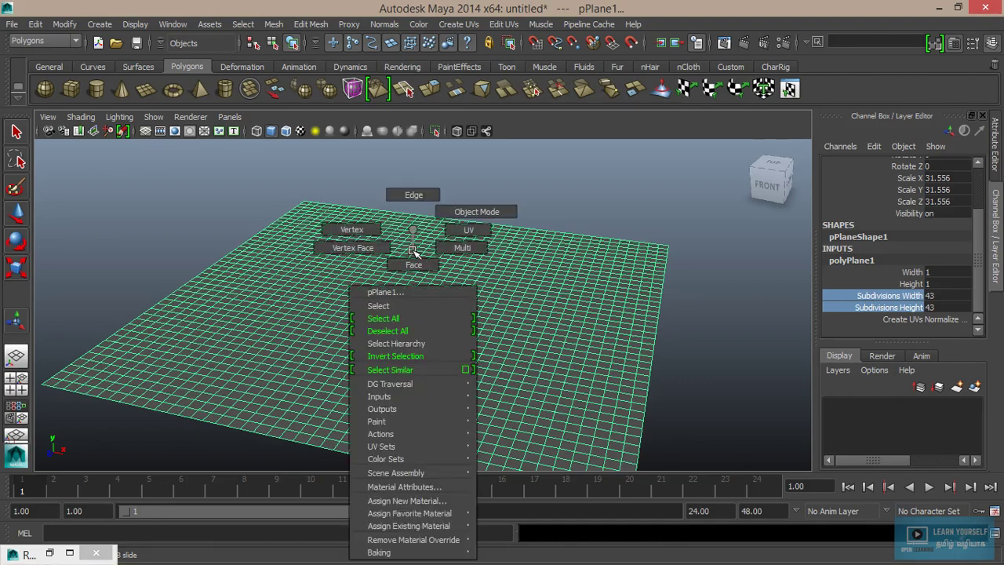
left_click(350, 229)
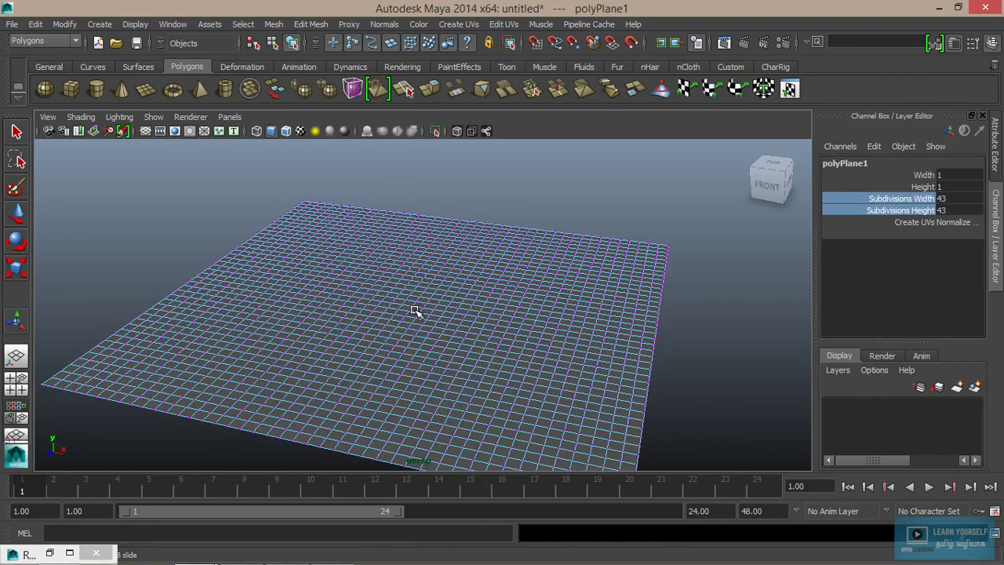
scroll(427, 333, "down", 2)
scroll(448, 345, "down", 3)
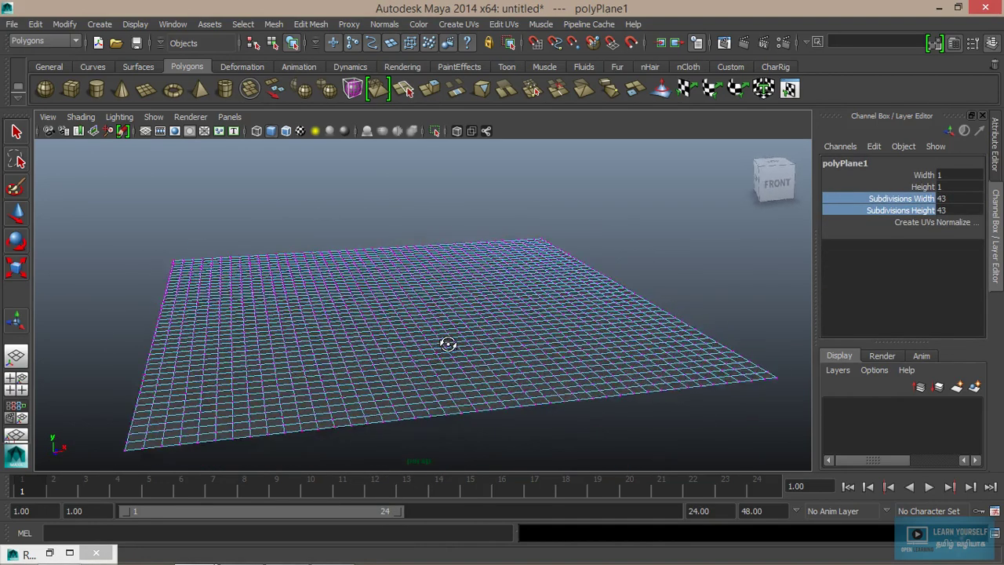
scroll(447, 345, "down", 2)
scroll(435, 343, "down", 2)
left_click_drag(262, 252, 594, 386)
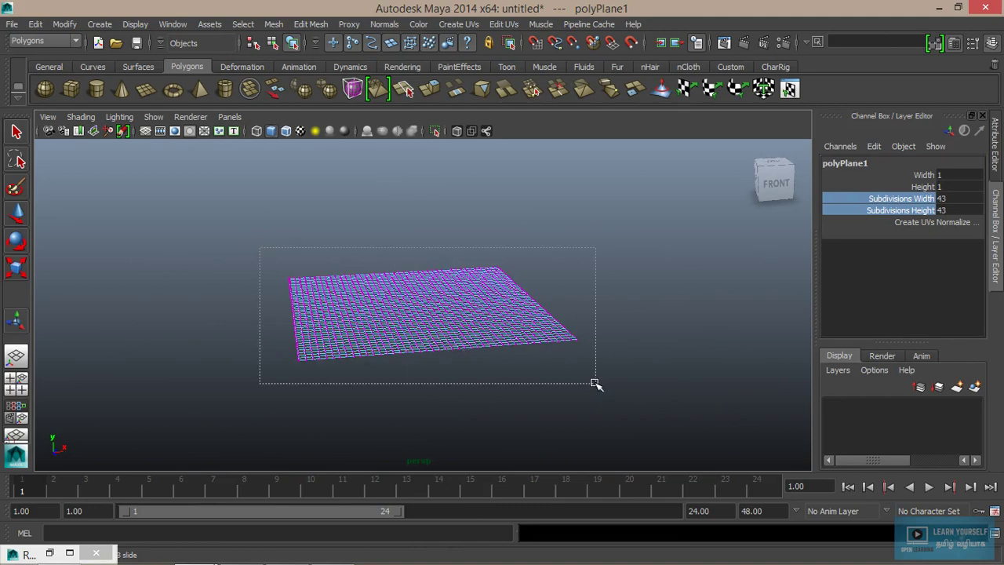
scroll(545, 366, "up", 3)
Step: Open Transform Component options, reset settings, and set Random to 0.5
left_click(310, 24)
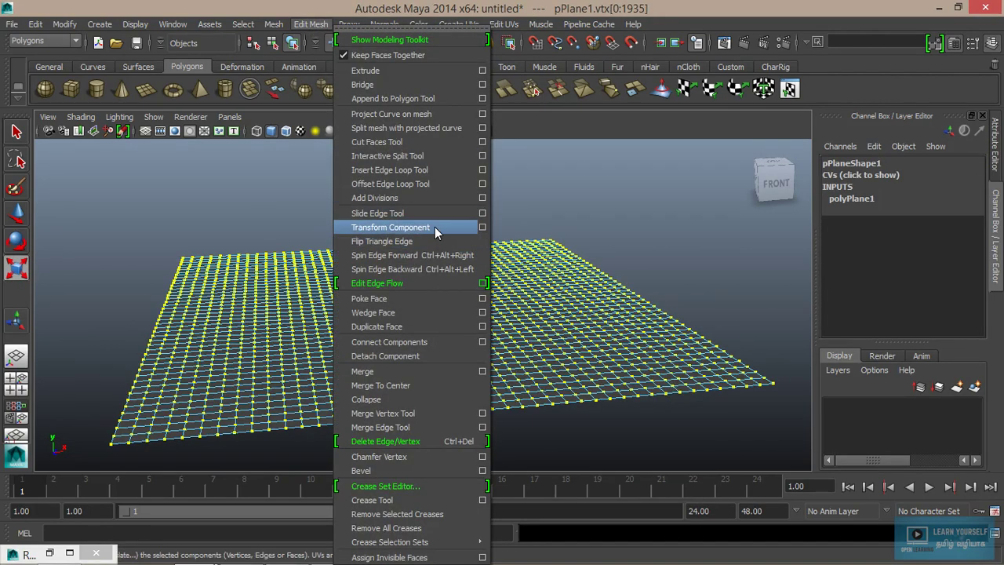
left_click(483, 228)
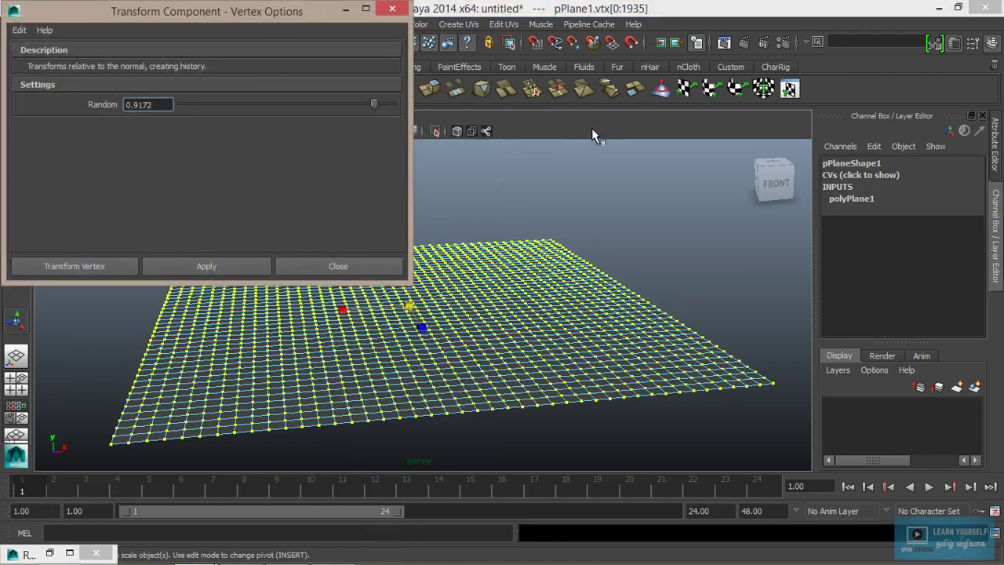
left_click_drag(226, 31, 515, 85)
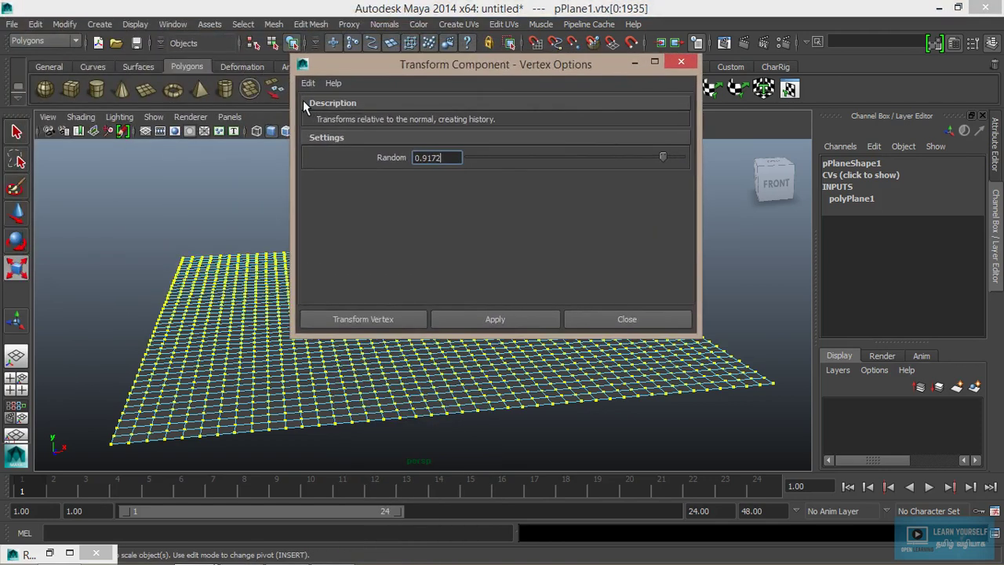
left_click(308, 82)
left_click(319, 111)
left_click_drag(568, 158, 554, 173)
double_click(446, 158)
type(".5")
Step: Apply Transform Component, drag the vertices into gentle random bumps, and return to object mode
left_click(363, 318)
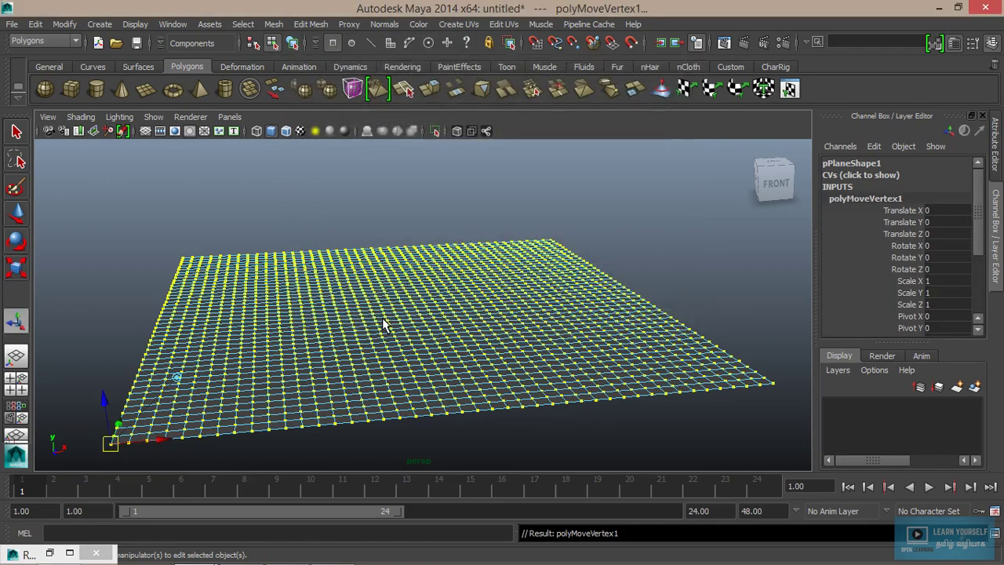
left_click_drag(222, 407, 384, 349, "alt")
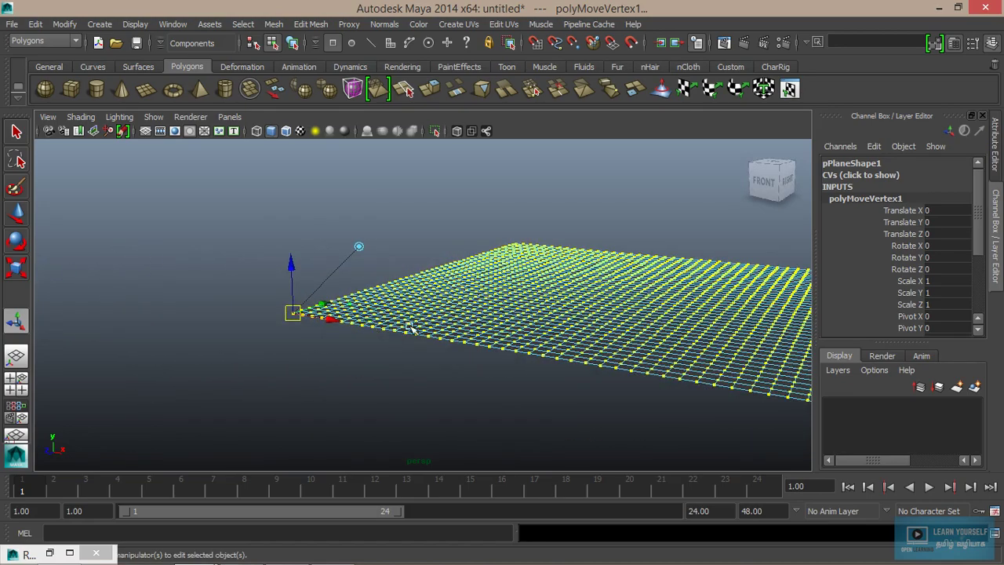
middle_click_drag(409, 327, 198, 322, "alt")
mouse_move(158, 299)
left_mouse_down()
mouse_move(157, 290)
mouse_move(269, 348)
mouse_move(591, 370)
mouse_move(540, 314)
mouse_move(489, 314)
mouse_move(526, 342)
left_mouse_up()
left_click_drag(170, 288, 169, 296)
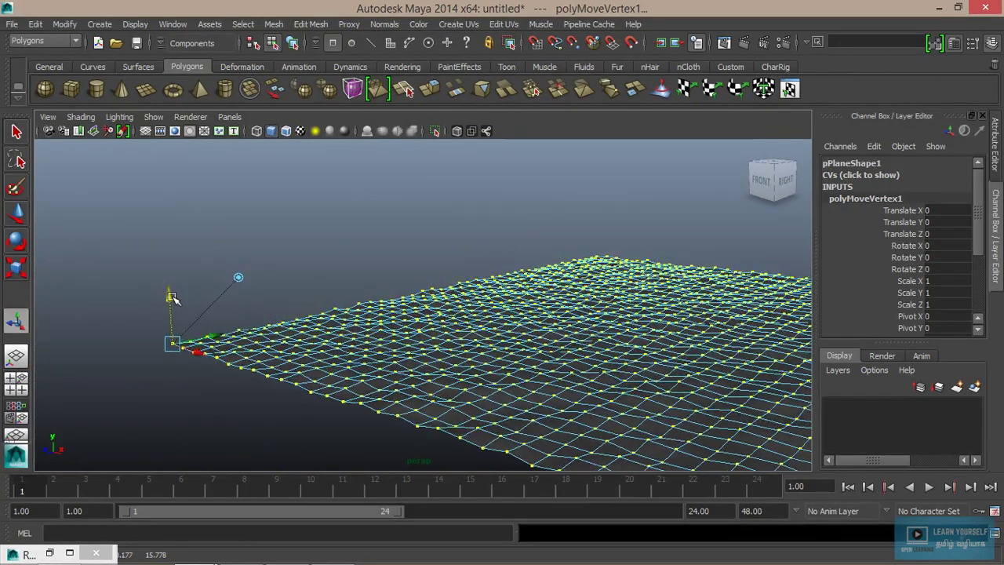
right_click_drag(558, 352, 624, 212)
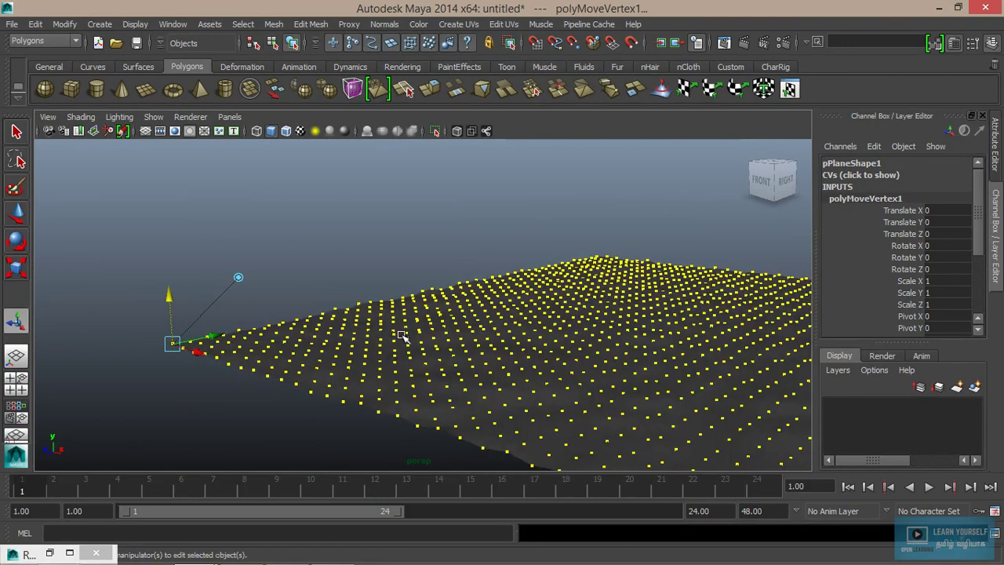
Step: Reselect the plane in vertex mode and marquee a rectangular vertex patch on its far side
left_click(403, 202)
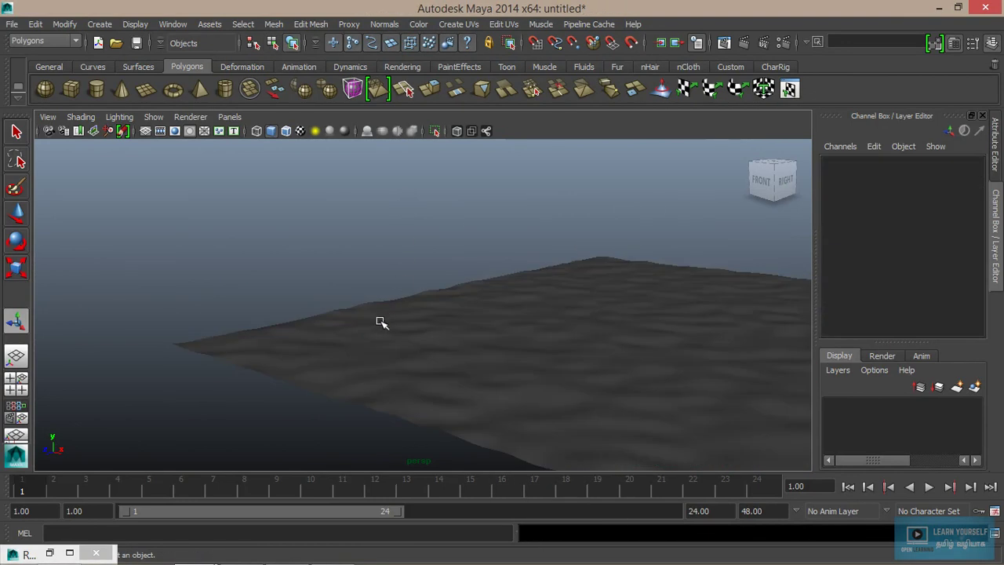
left_click_drag(381, 321, 469, 354, "alt")
middle_click_drag(469, 353, 340, 393, "alt")
mouse_move(340, 394)
left_mouse_down("alt")
mouse_move(191, 364)
mouse_move(393, 375)
mouse_move(316, 342)
left_mouse_up("alt")
middle_click_drag(336, 388, 374, 330, "alt")
left_click(558, 352)
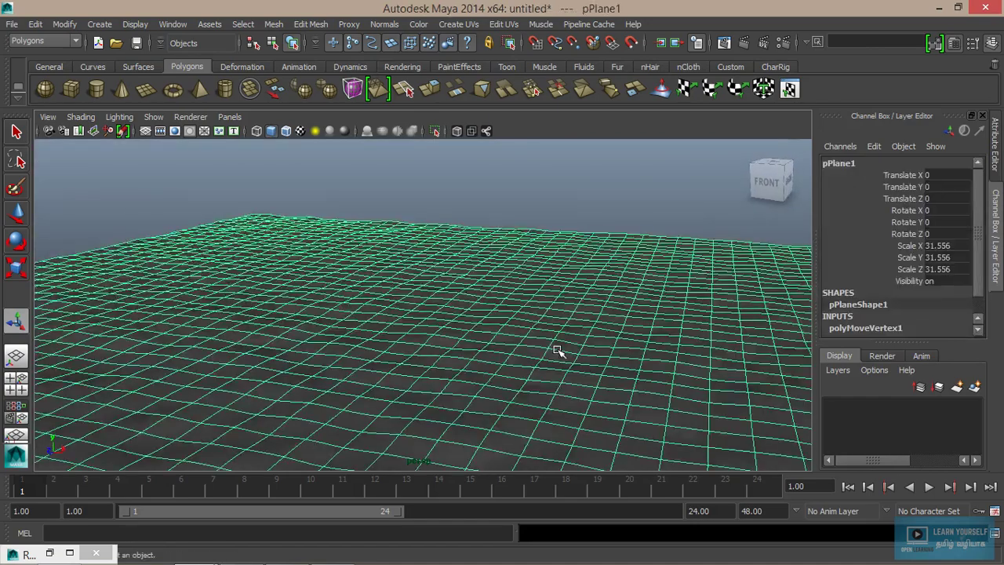
mouse_move(558, 352)
left_mouse_down("alt")
mouse_move(558, 388)
mouse_move(527, 367)
left_mouse_up("alt")
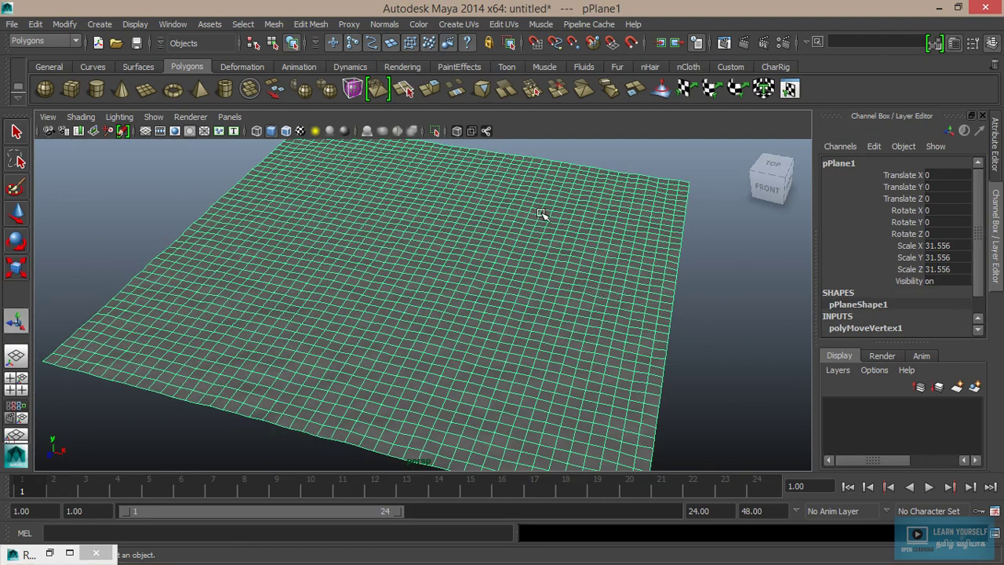
right_click_drag(543, 215, 487, 210)
left_click_drag(605, 277, 437, 193)
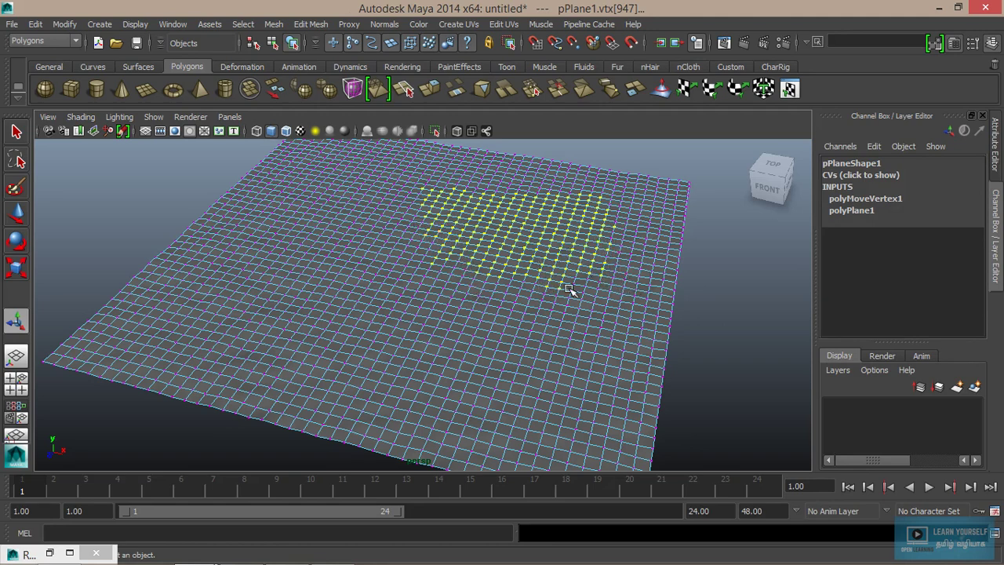
Step: Raise the selected vertex patch into jagged hills using Edit Mesh > Transform Component
left_click(318, 24)
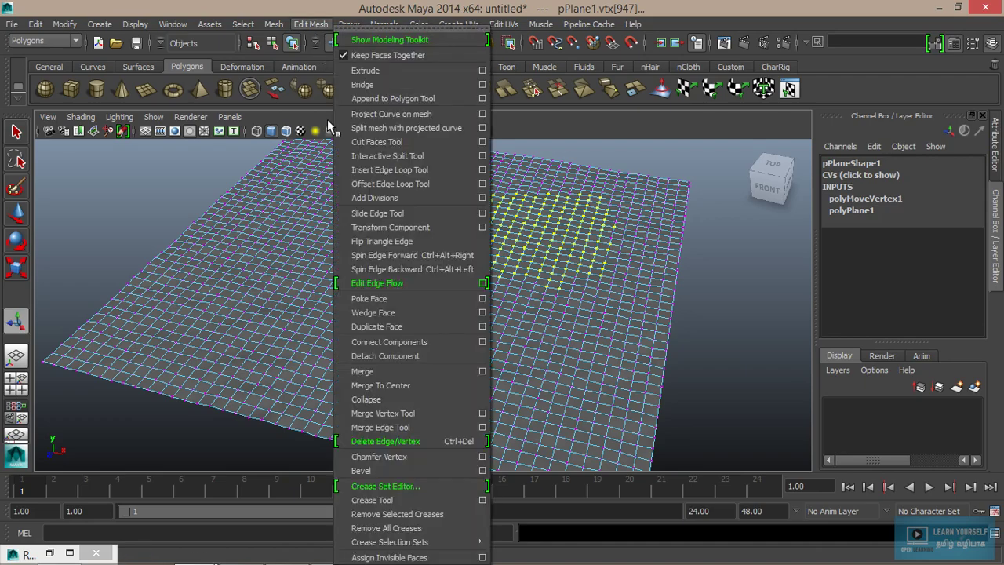
left_click(369, 229)
mouse_move(571, 285)
left_mouse_down("alt")
mouse_move(531, 267)
mouse_move(443, 304)
mouse_move(449, 234)
mouse_move(456, 284)
left_mouse_up("alt")
right_click_drag(455, 284, 675, 381, "alt")
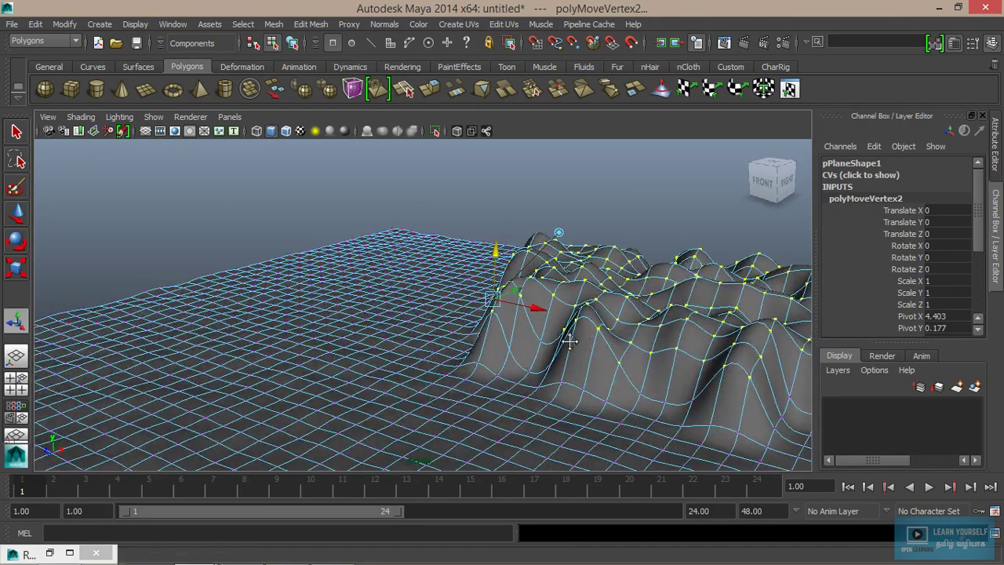
mouse_move(470, 251)
left_mouse_down("alt")
mouse_move(177, 304)
mouse_move(440, 324)
left_mouse_up("alt")
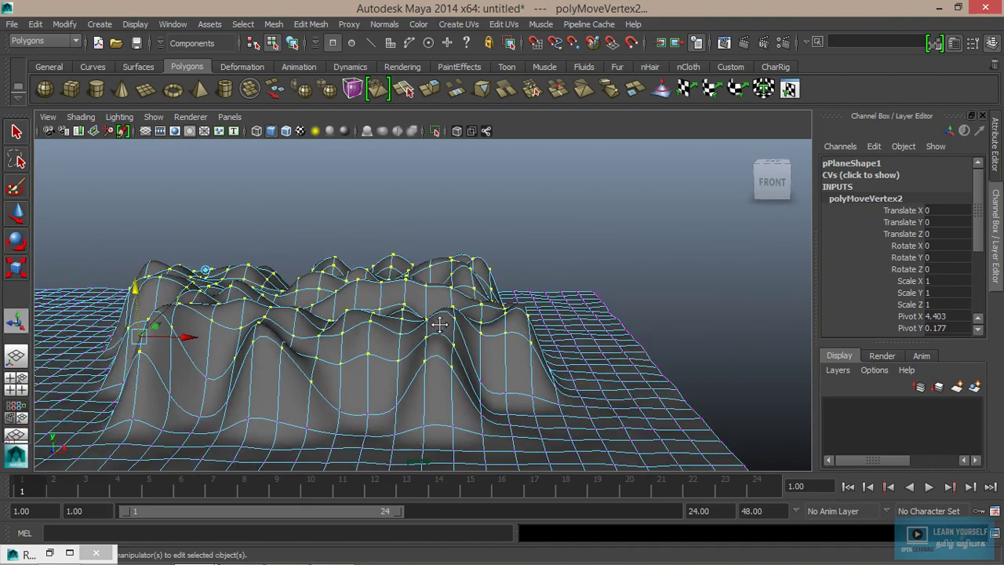
Step: Show the mesh faceted, lower the hill peaks slightly, and return pPlane1 to object mode
key("1")
scroll(439, 324, "down", 3)
left_click_drag(342, 339, 280, 316, "alt")
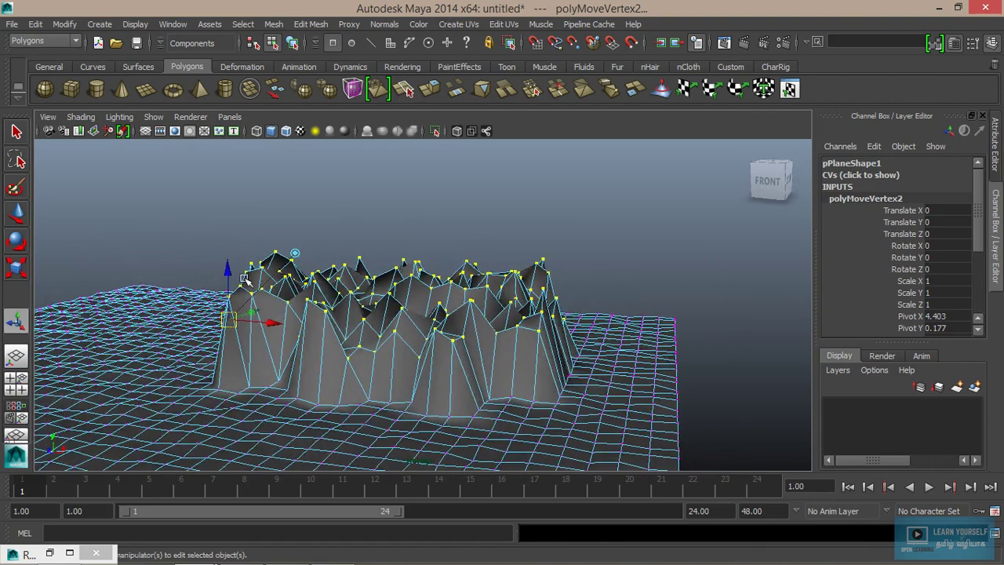
left_click_drag(227, 271, 228, 280)
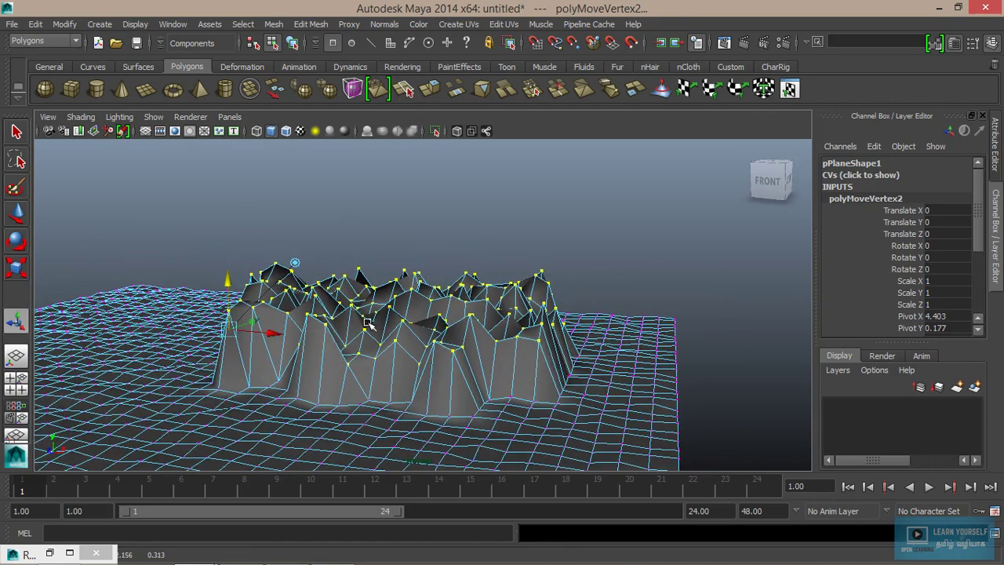
right_click_drag(394, 310, 459, 211)
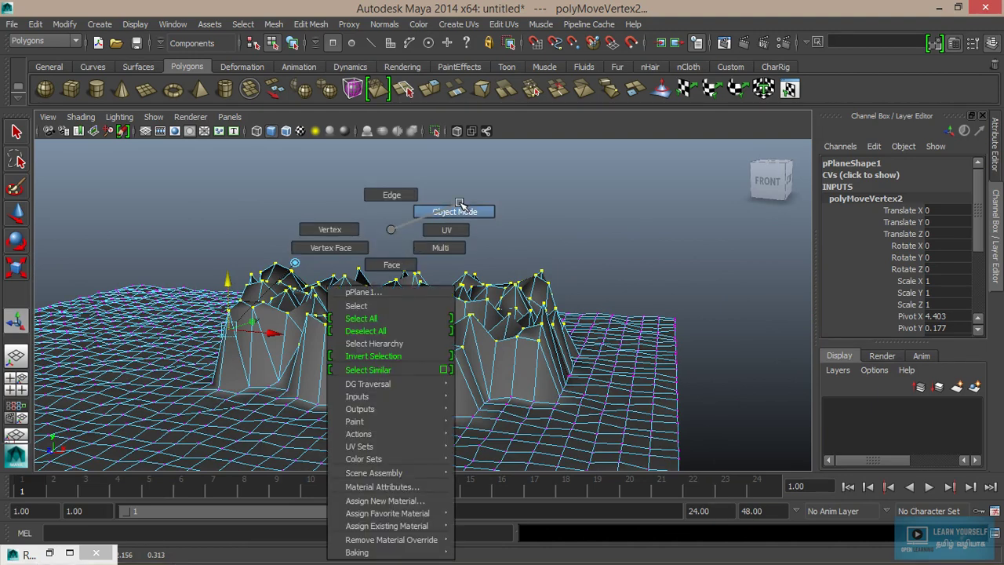
left_click(517, 195)
left_click_drag(490, 283, 544, 332, "alt")
Step: Turn on smooth preview and marquee-select a patch of vertices on the plane's near side
left_click(522, 352)
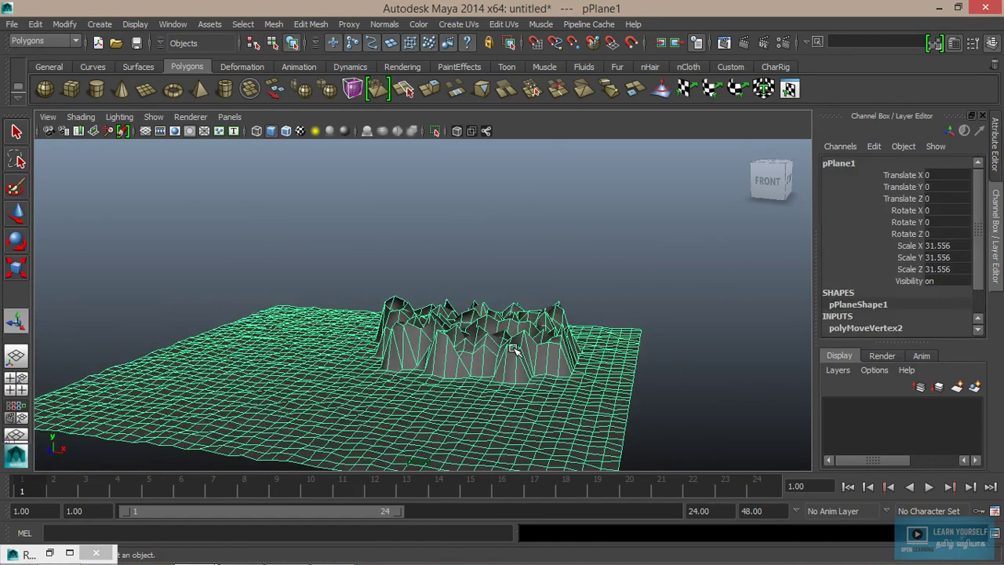
key("3")
left_click(522, 248)
mouse_move(416, 332)
left_mouse_down("alt")
mouse_move(330, 376)
mouse_move(347, 354)
left_mouse_up("alt")
right_click_drag(348, 354, 471, 386, "alt")
right_click_drag(251, 292, 197, 234)
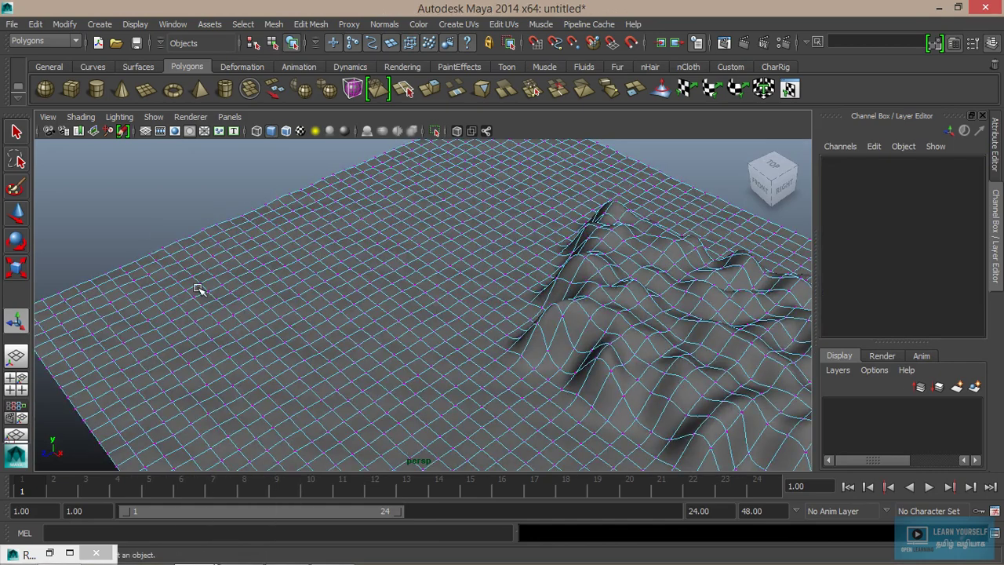
left_click_drag(198, 287, 354, 361)
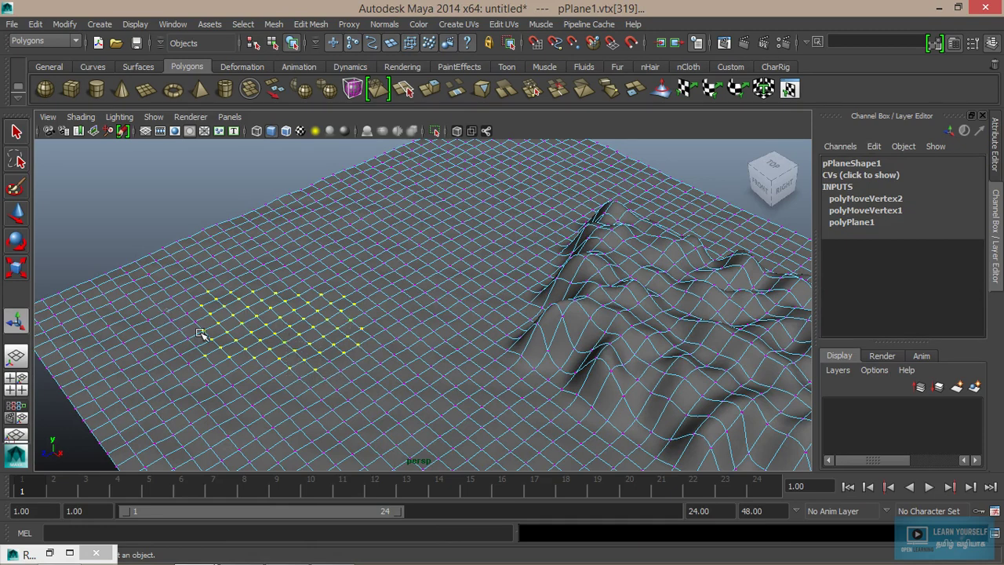
Step: Transform the patch with Random 0.8931, dragging it up into rounded hills
left_click(318, 25)
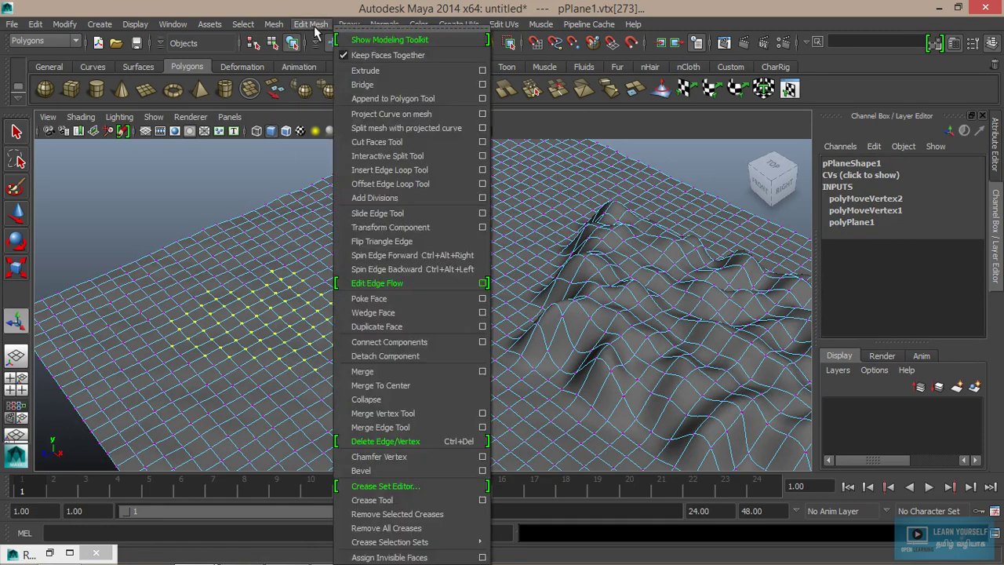
left_click(485, 227)
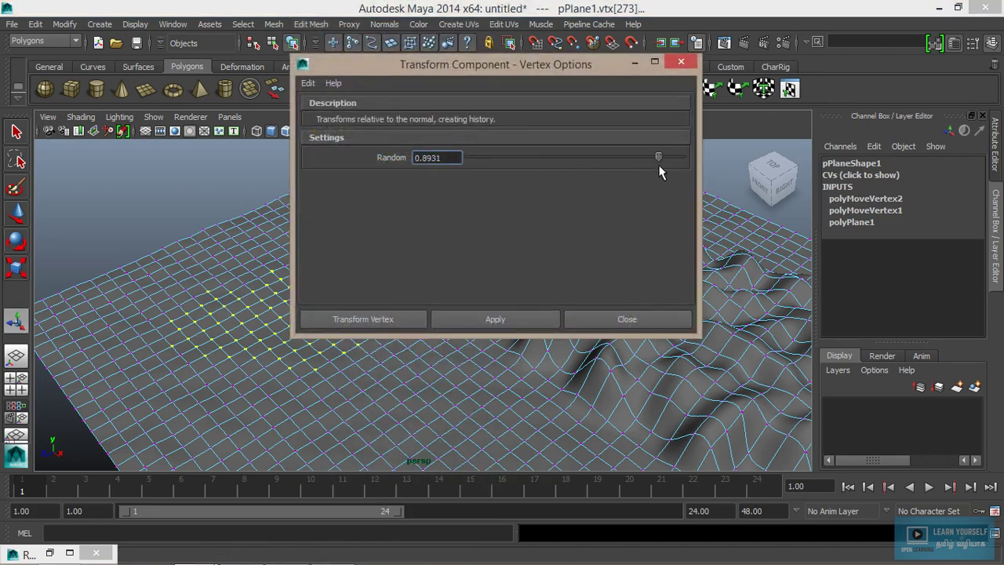
left_click(385, 318)
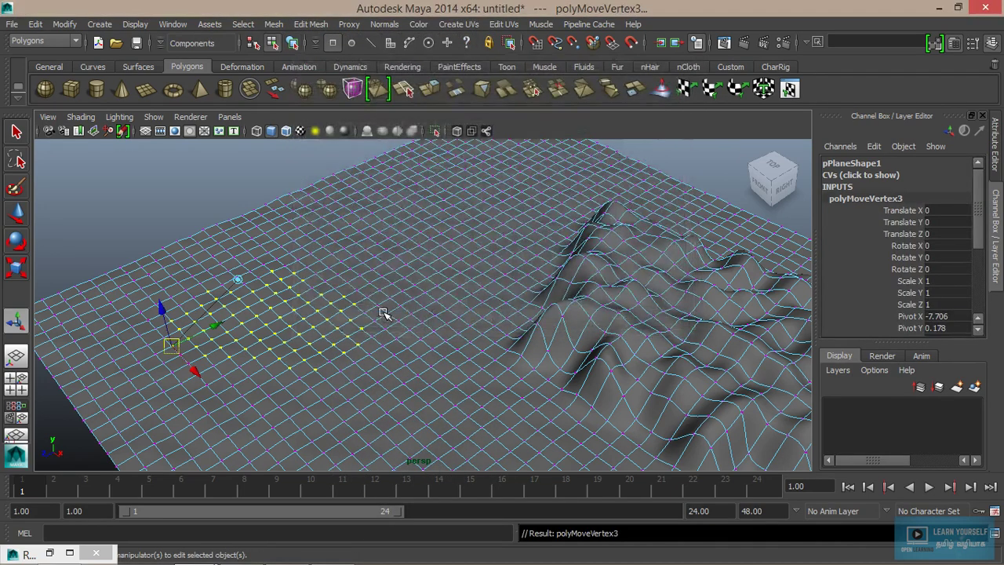
mouse_move(385, 316)
left_mouse_down("alt")
mouse_move(189, 355)
mouse_move(153, 336)
left_mouse_up("alt")
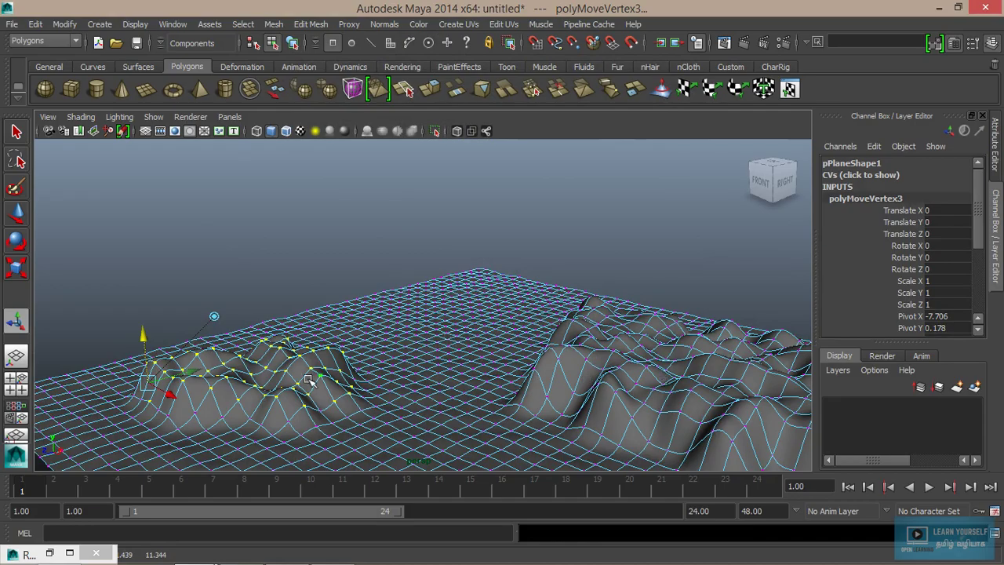
left_click_drag(310, 381, 225, 393, "alt")
mouse_move(225, 392)
right_mouse_down("alt")
mouse_move(325, 324)
mouse_move(550, 378)
right_mouse_up("alt")
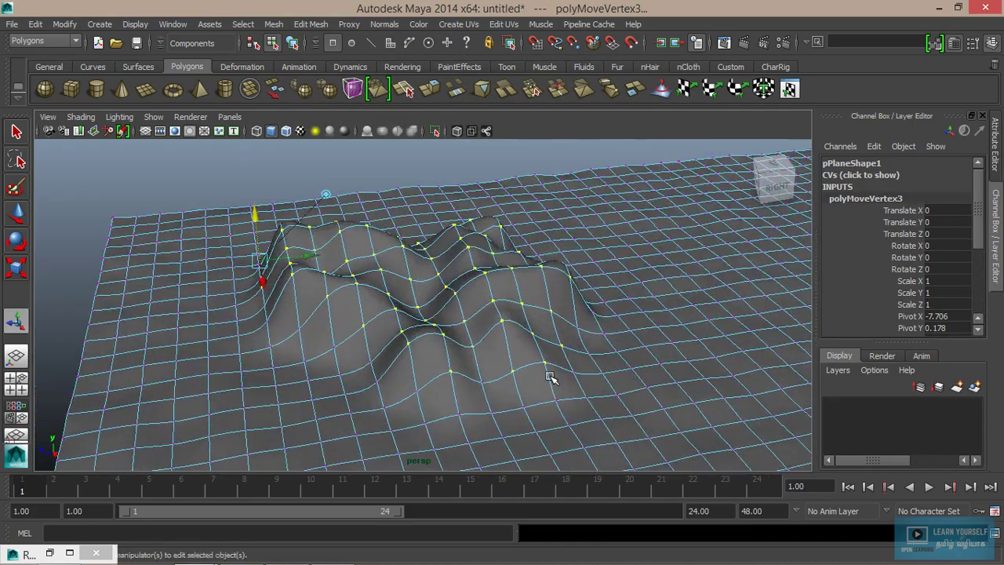
mouse_move(551, 378)
left_mouse_down("alt")
mouse_move(583, 363)
mouse_move(594, 251)
left_mouse_up("alt")
Step: Switch pPlane1 to object mode and tumble the camera to a frontal view of both clusters
right_click_drag(486, 229, 551, 212)
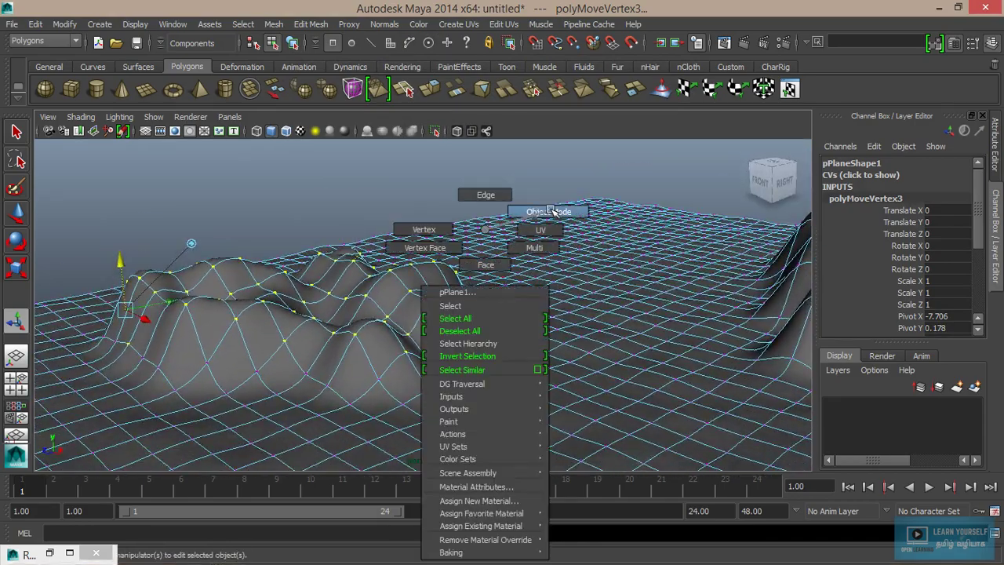
mouse_move(541, 216)
left_mouse_down("alt")
mouse_move(477, 316)
mouse_move(639, 350)
mouse_move(679, 343)
mouse_move(522, 343)
mouse_move(545, 353)
mouse_move(534, 352)
left_mouse_up("alt")
middle_click_drag(533, 352, 502, 332, "alt")
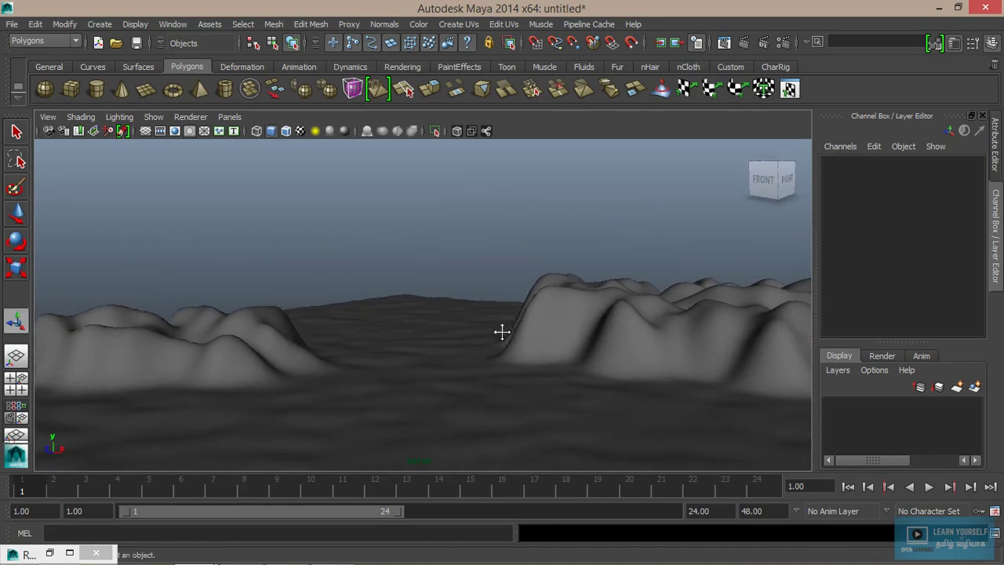
mouse_move(502, 332)
left_mouse_down("alt")
mouse_move(441, 348)
mouse_move(518, 405)
mouse_move(440, 362)
mouse_move(478, 354)
left_mouse_up("alt")
mouse_move(478, 354)
middle_mouse_down("alt")
mouse_move(557, 309)
mouse_move(704, 251)
middle_mouse_up("alt")
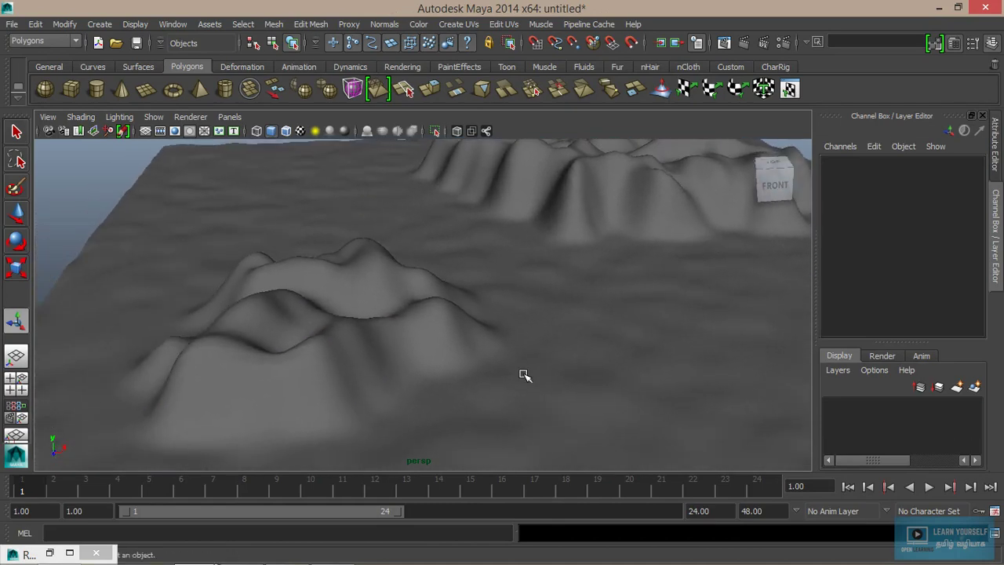
mouse_move(524, 376)
left_mouse_down("alt")
mouse_move(512, 366)
mouse_move(573, 354)
mouse_move(748, 352)
left_mouse_up("alt")
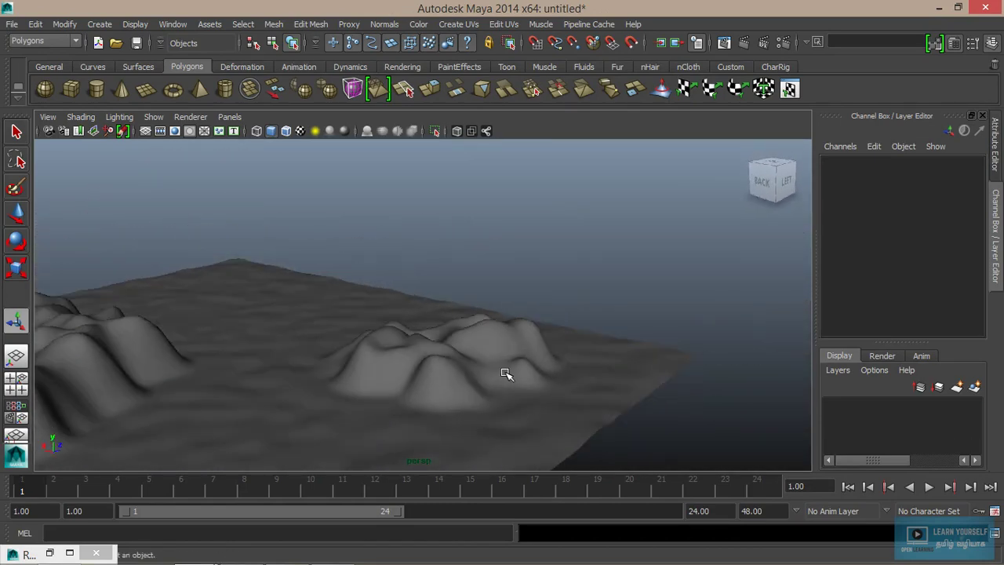
mouse_move(506, 375)
left_mouse_down("alt")
mouse_move(332, 390)
mouse_move(437, 419)
mouse_move(432, 401)
mouse_move(549, 437)
mouse_move(507, 417)
mouse_move(480, 321)
left_mouse_up("alt")
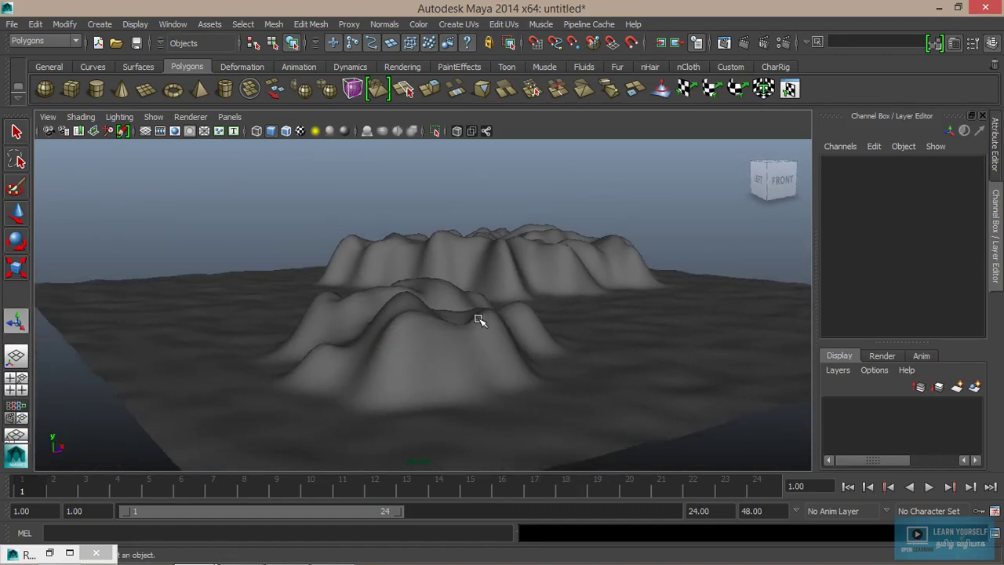